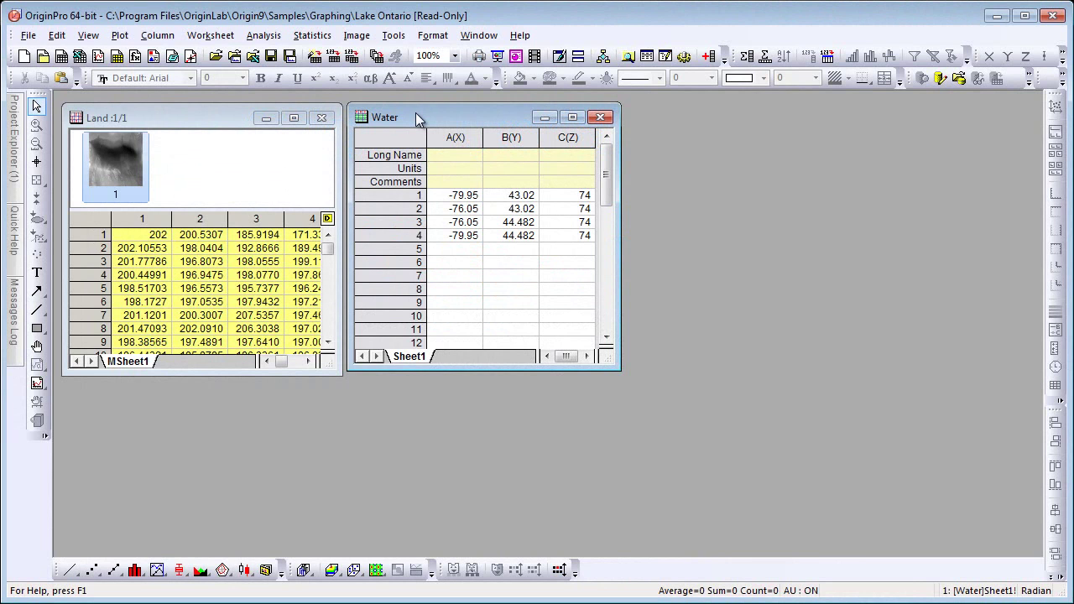
Step: Make the Land matrix the active window in the Lake Ontario project
click(214, 119)
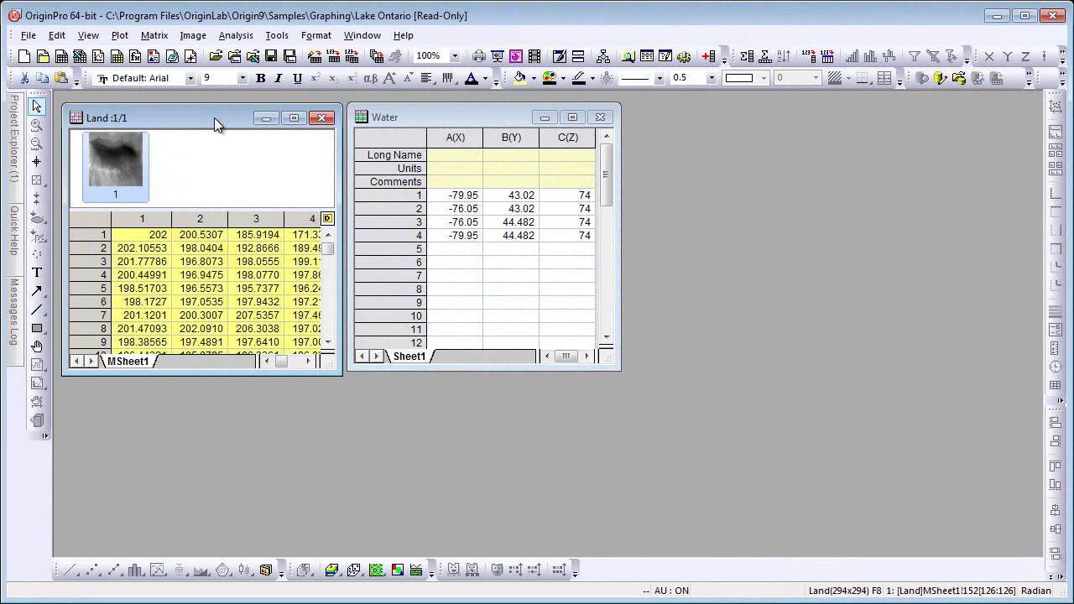
Step: Create a Color Map Surface from the Land matrix and turn off the template reminder
click(120, 37)
mouse_move(168, 54)
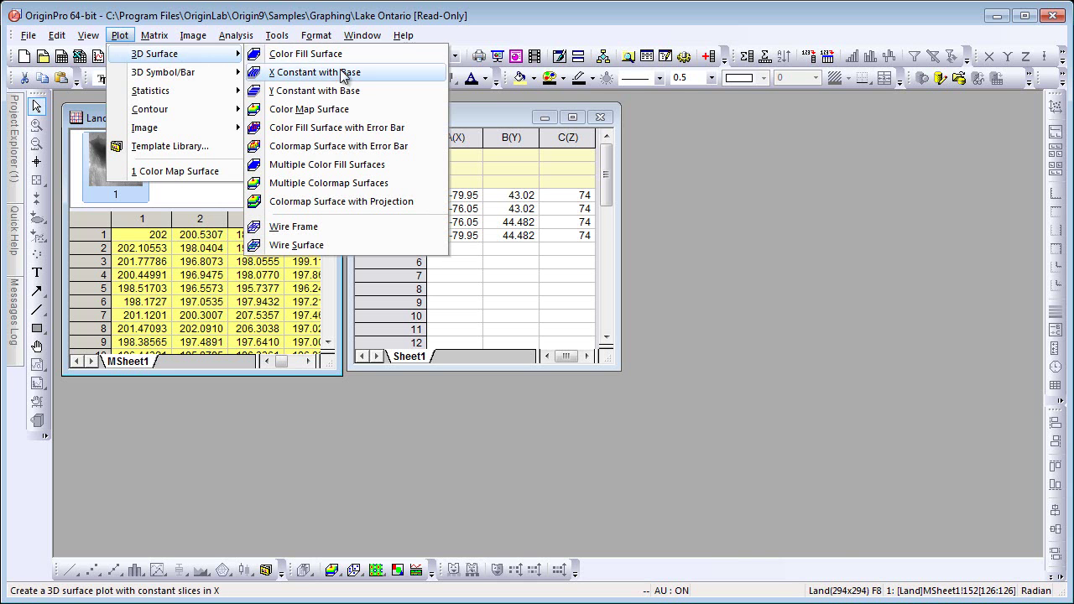
click(350, 110)
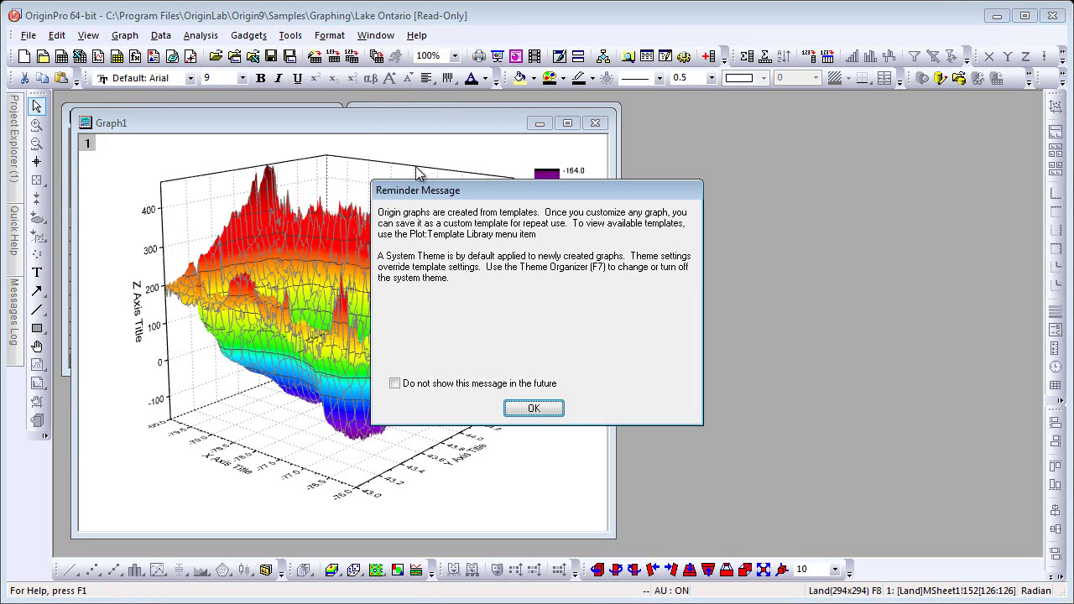
click(530, 388)
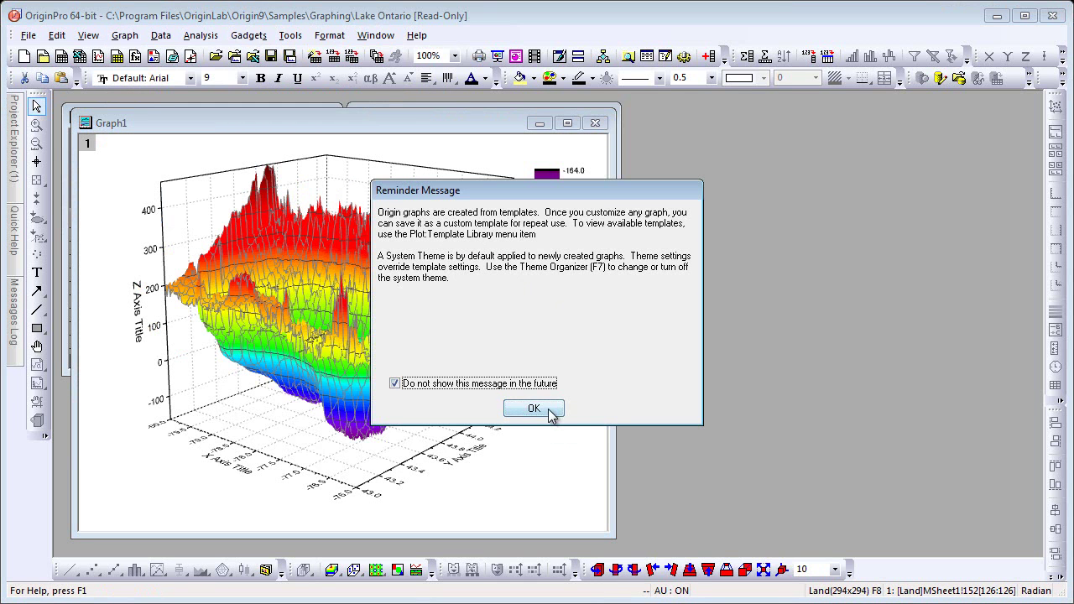
click(534, 409)
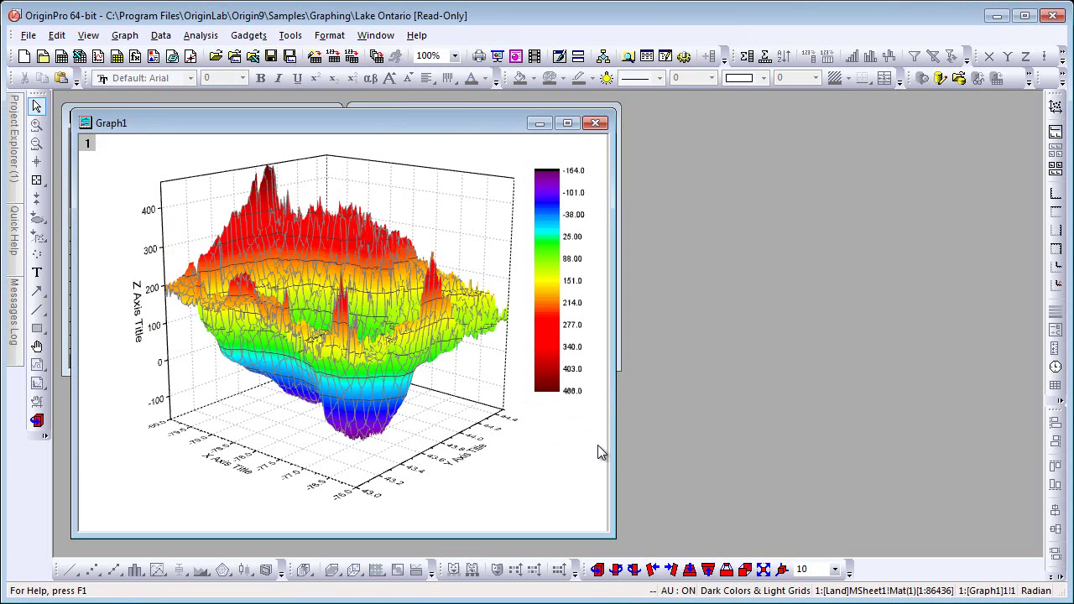
Step: Add the Water worksheet's C(Z) column to layer 1 as a surface plot
double_click(84, 145)
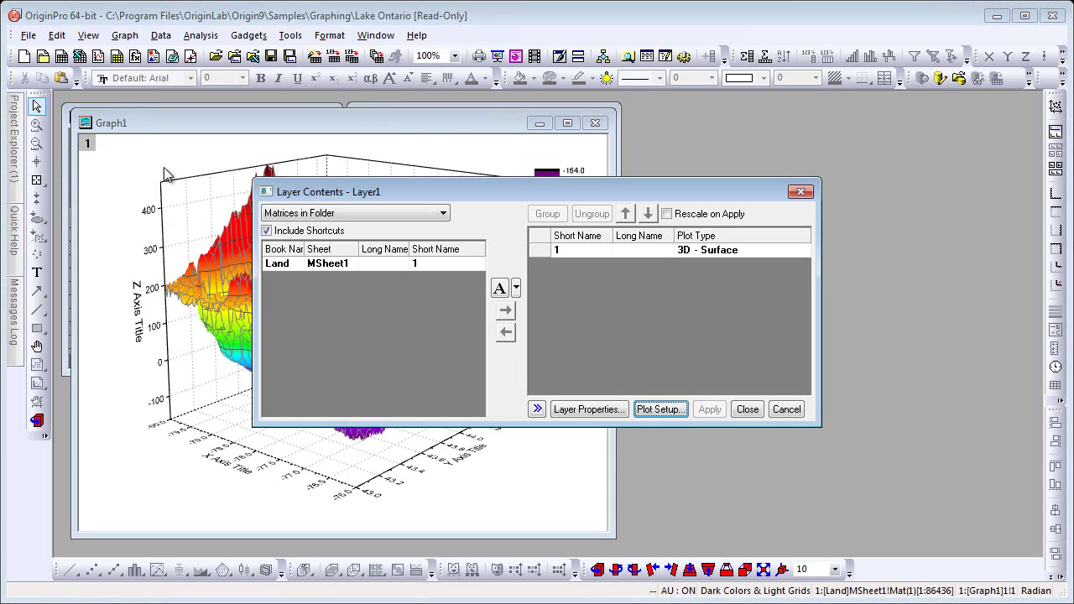
click(351, 212)
click(350, 228)
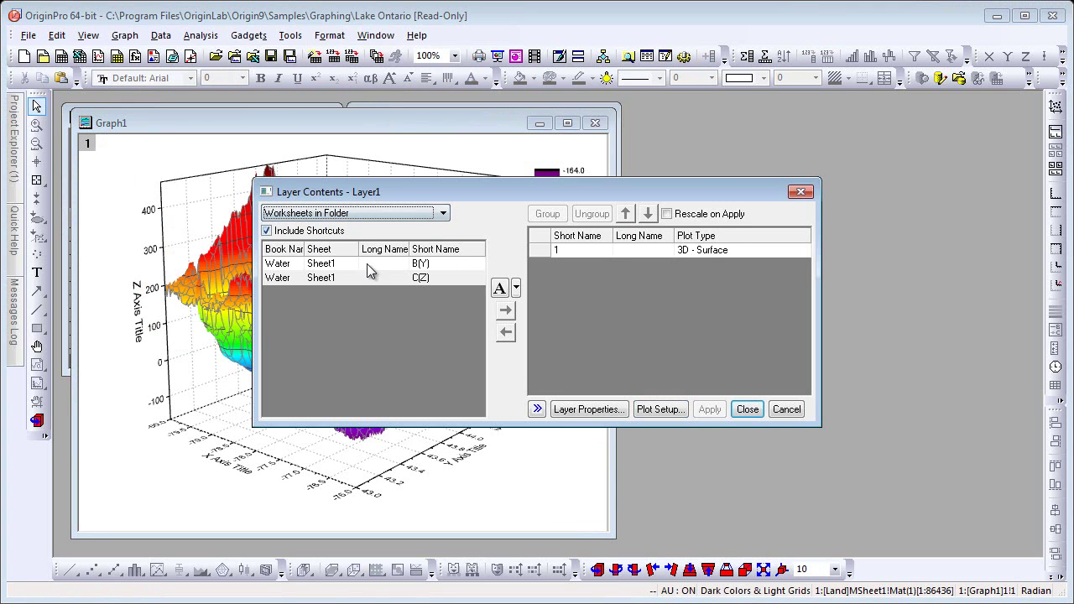
click(377, 278)
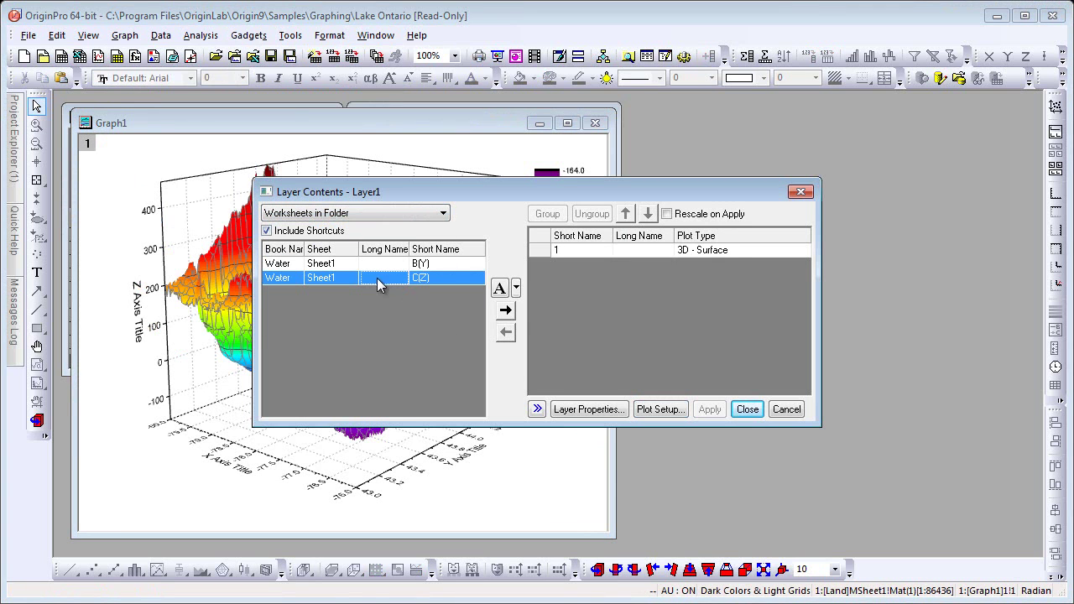
click(507, 312)
click(746, 409)
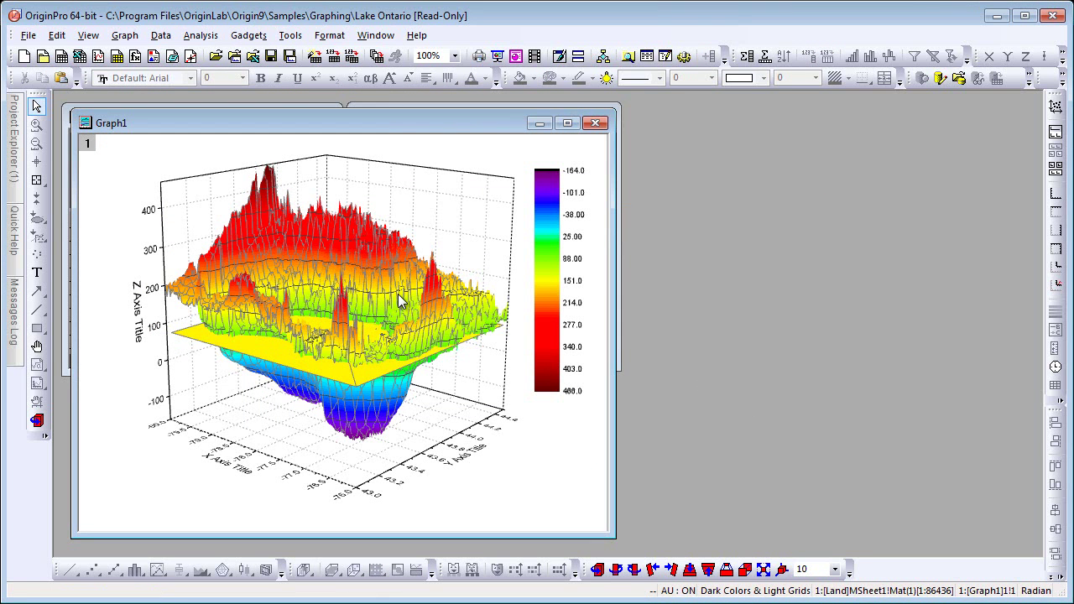
Step: Fill the Water surface plot with a single solid Blue colour
double_click(399, 302)
drag(494, 188, 715, 70)
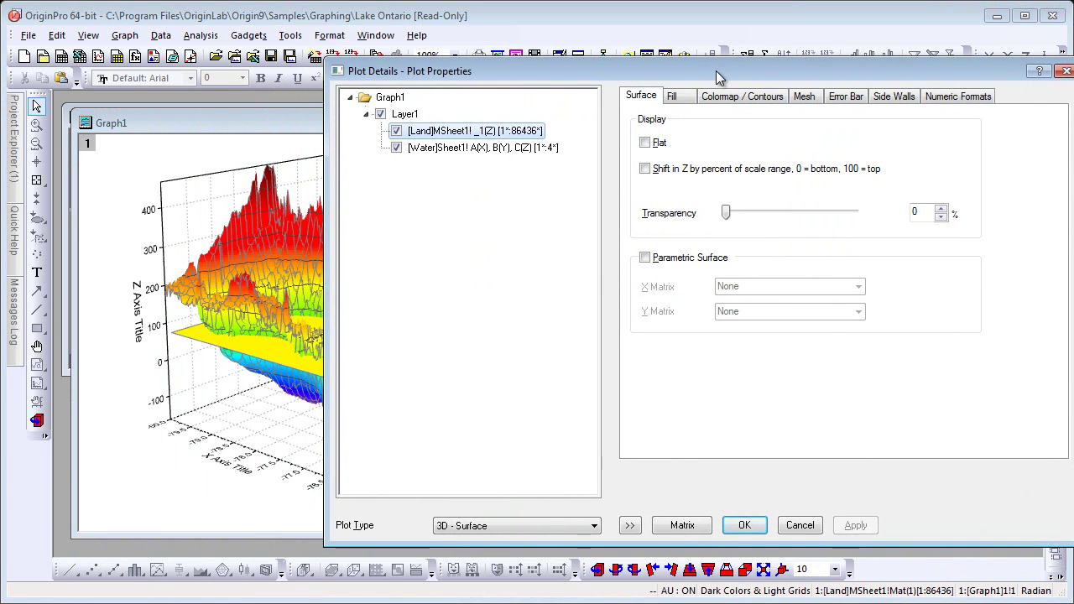
click(549, 148)
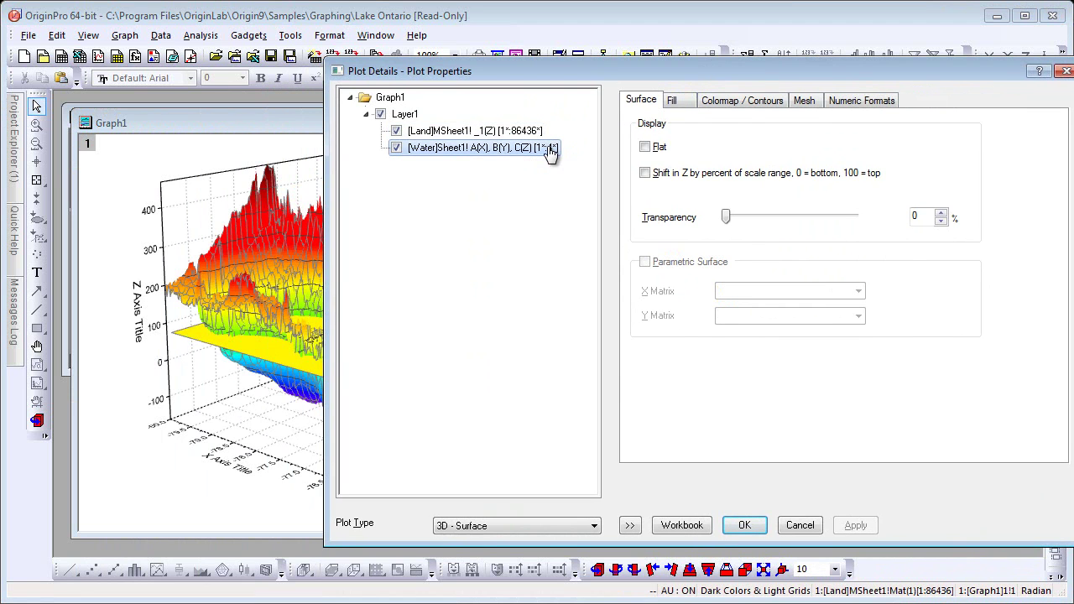
click(672, 101)
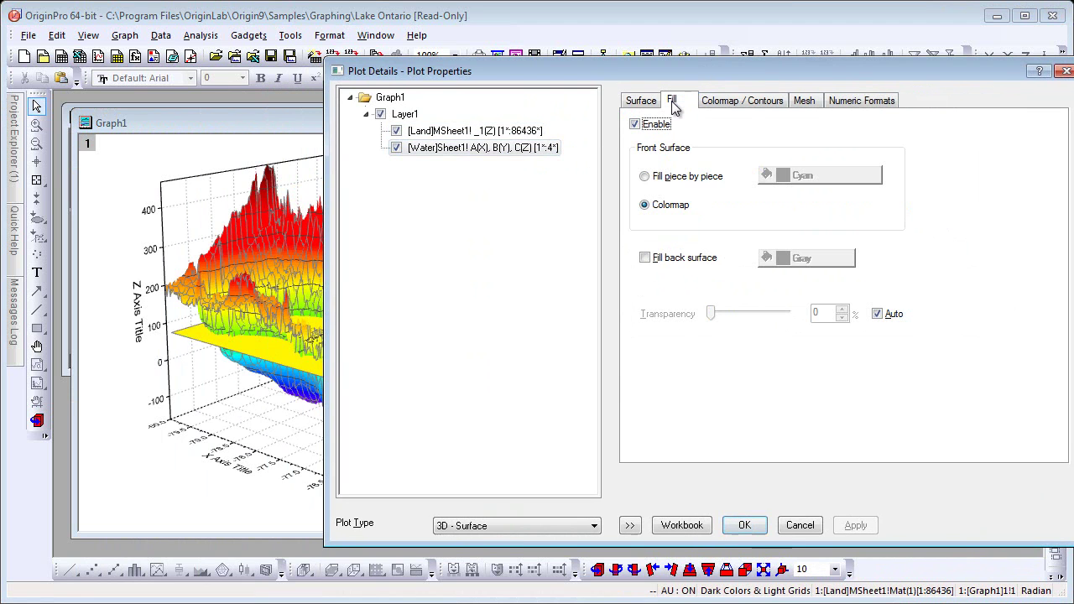
click(693, 177)
click(818, 179)
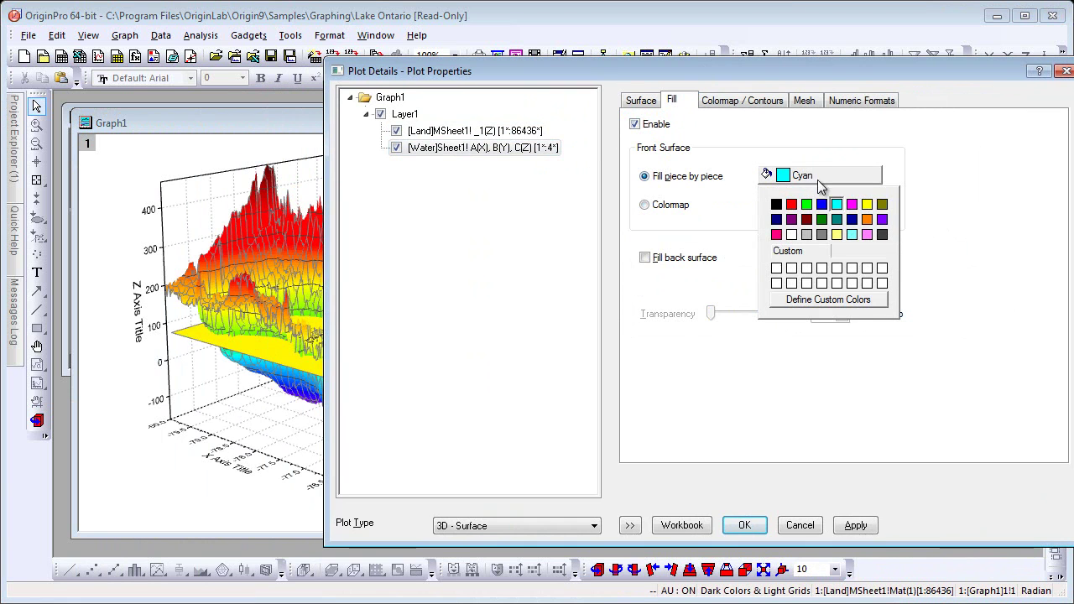
click(822, 204)
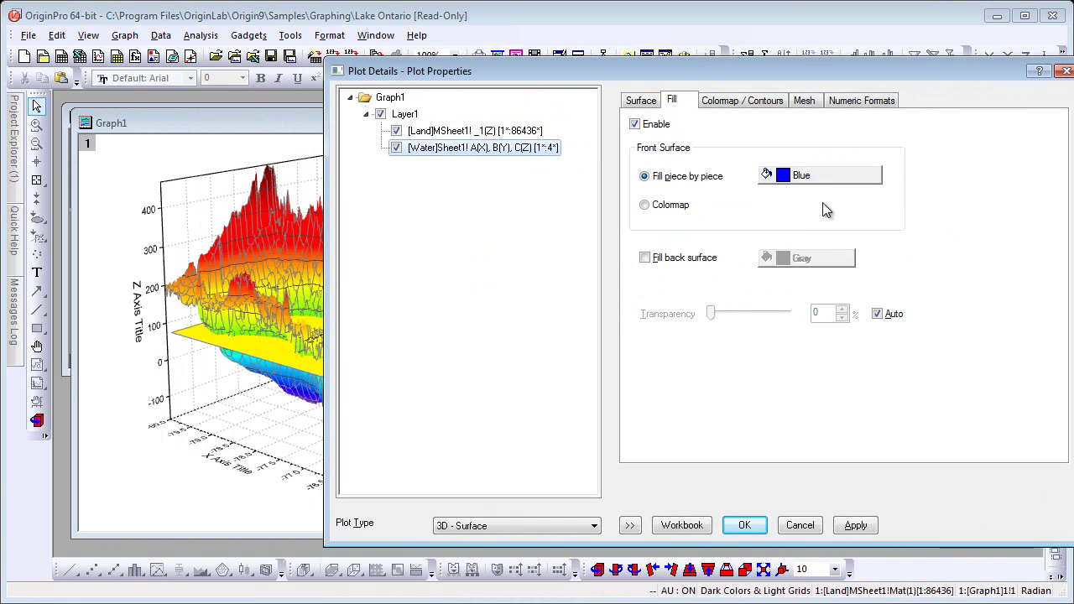
Step: Hide all contour lines and disable the mesh on the water plane
click(747, 101)
click(707, 139)
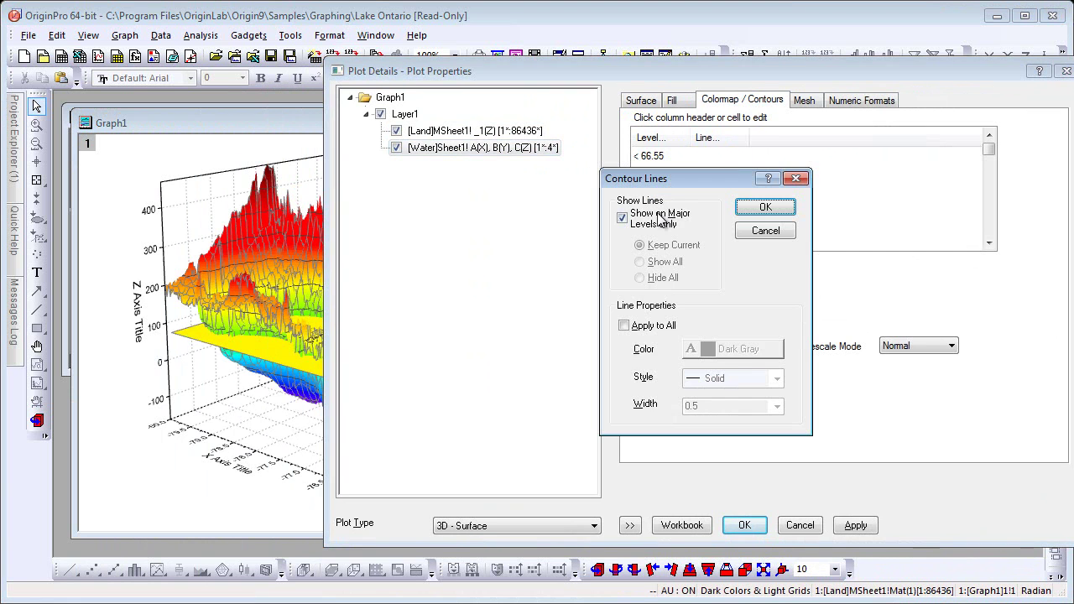
click(662, 278)
click(755, 210)
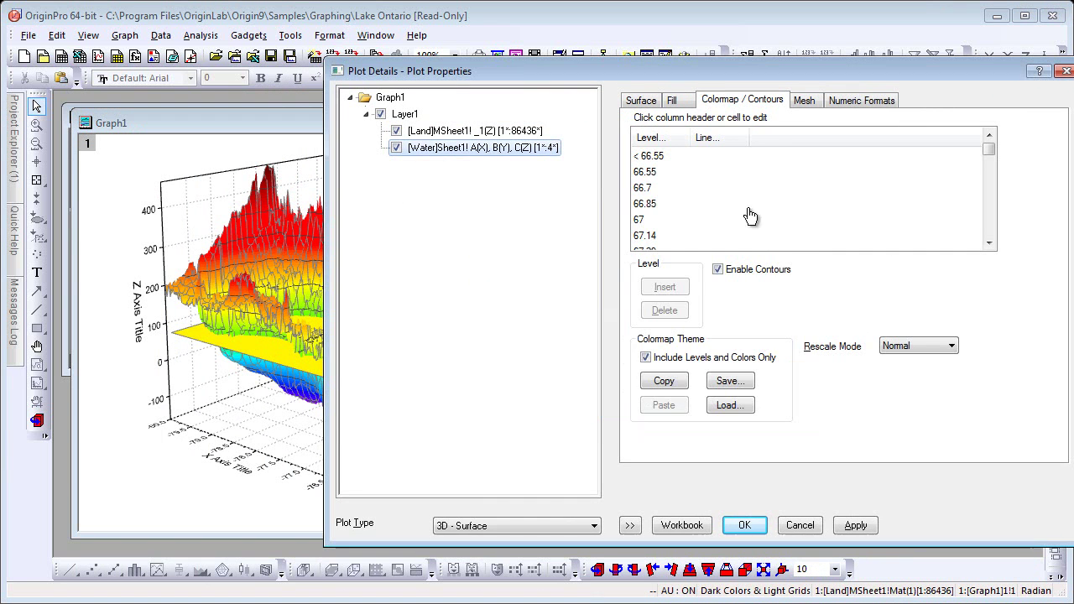
click(797, 103)
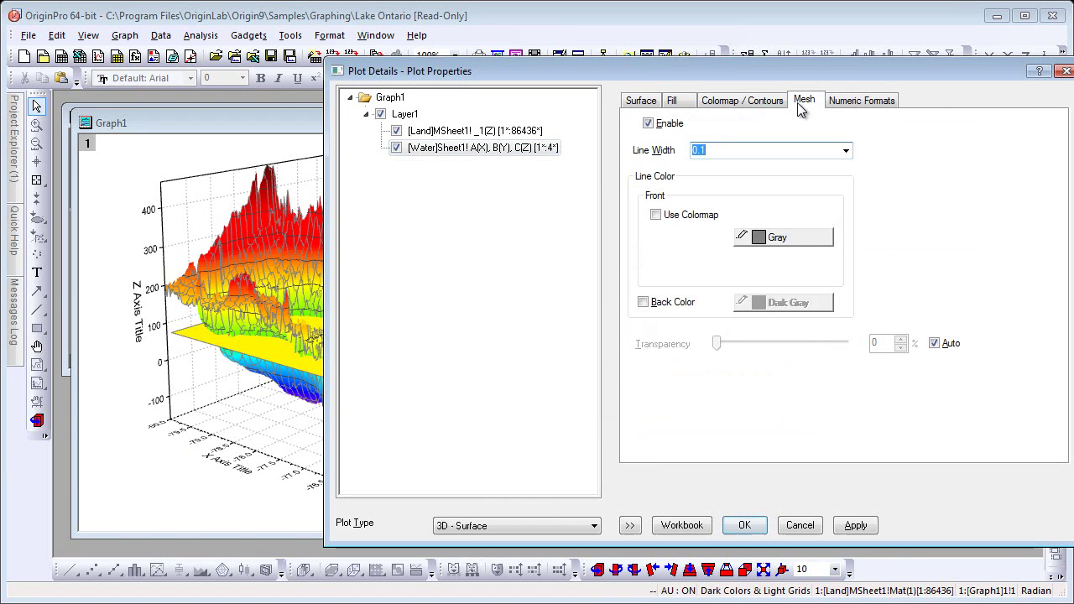
click(650, 124)
Step: Set the water plane's transparency to 25% and apply the changes
click(653, 104)
drag(726, 216, 750, 216)
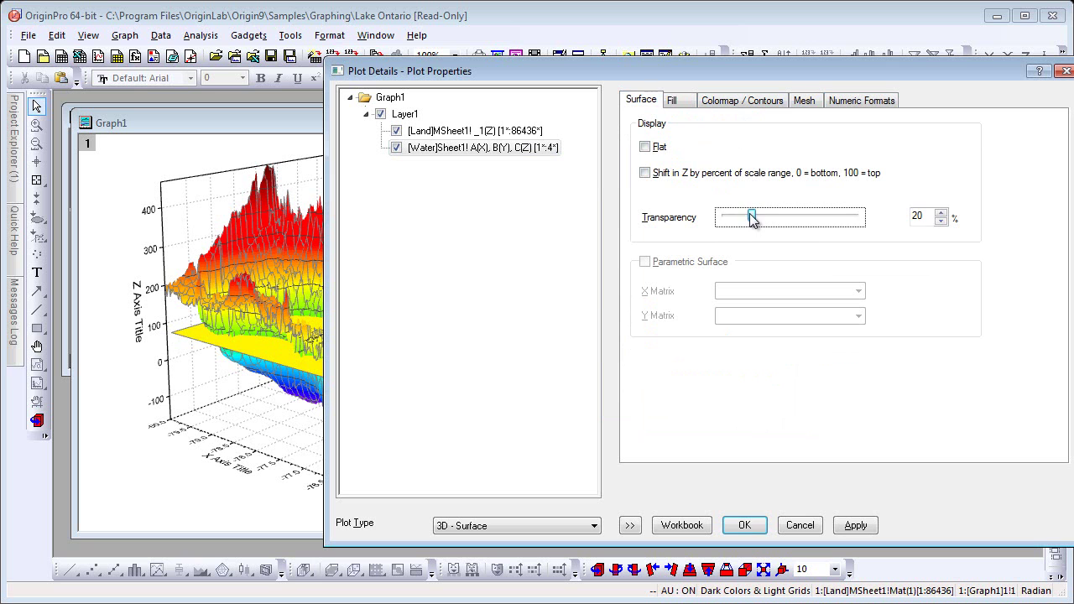
click(941, 214)
click(940, 213)
click(864, 527)
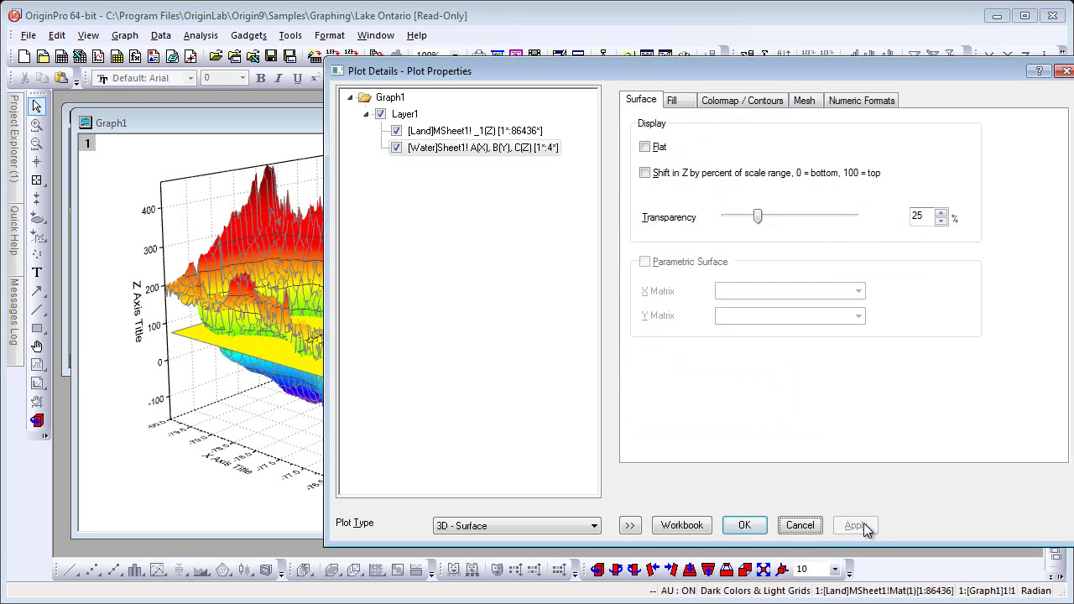
click(515, 136)
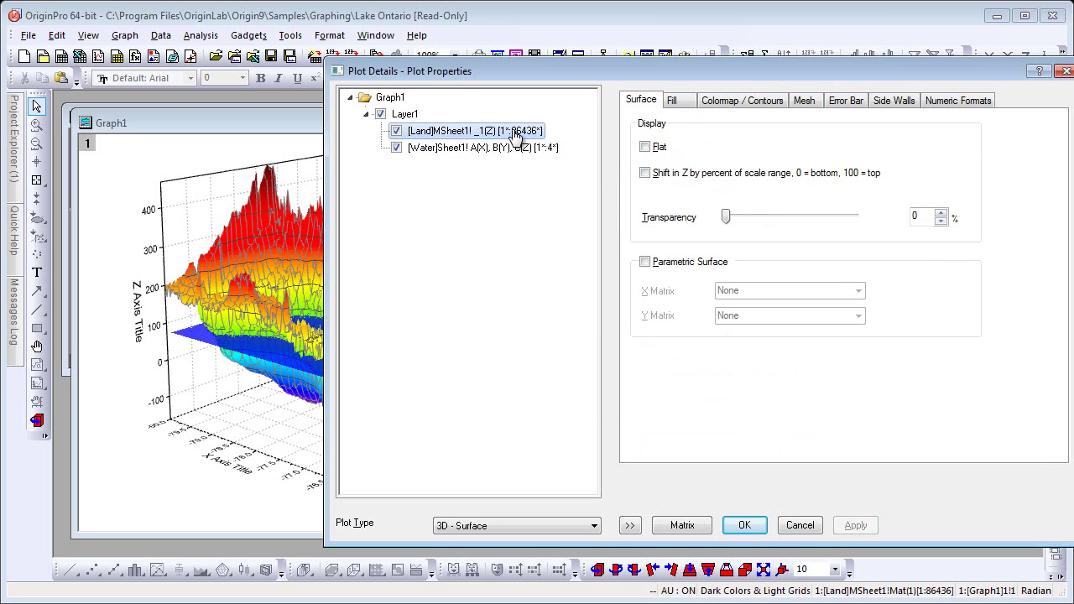
Step: Set the terrain colormap levels from -150 to 450 with increment 50
click(717, 101)
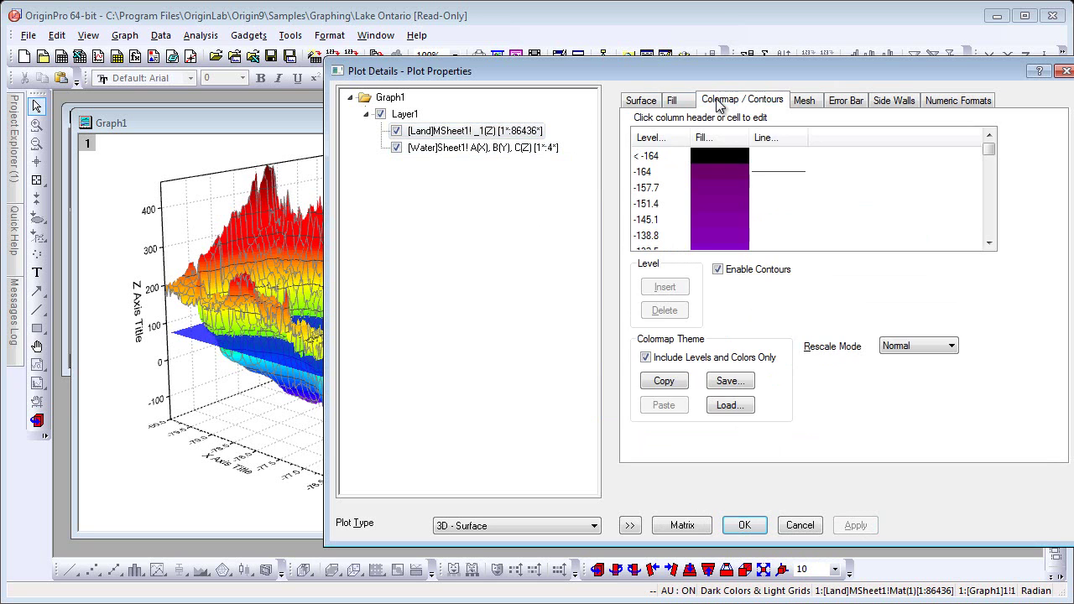
click(666, 139)
mouse_move(603, 250)
mouse_down()
mouse_move(575, 256)
mouse_move(587, 256)
mouse_up()
text(150)
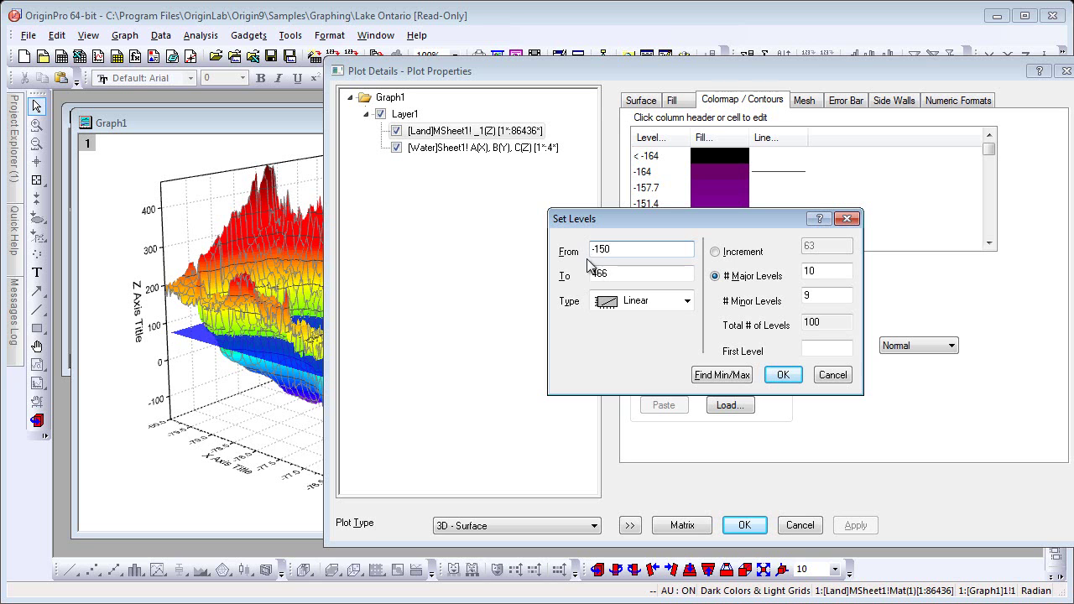
drag(638, 274, 564, 285)
text(450)
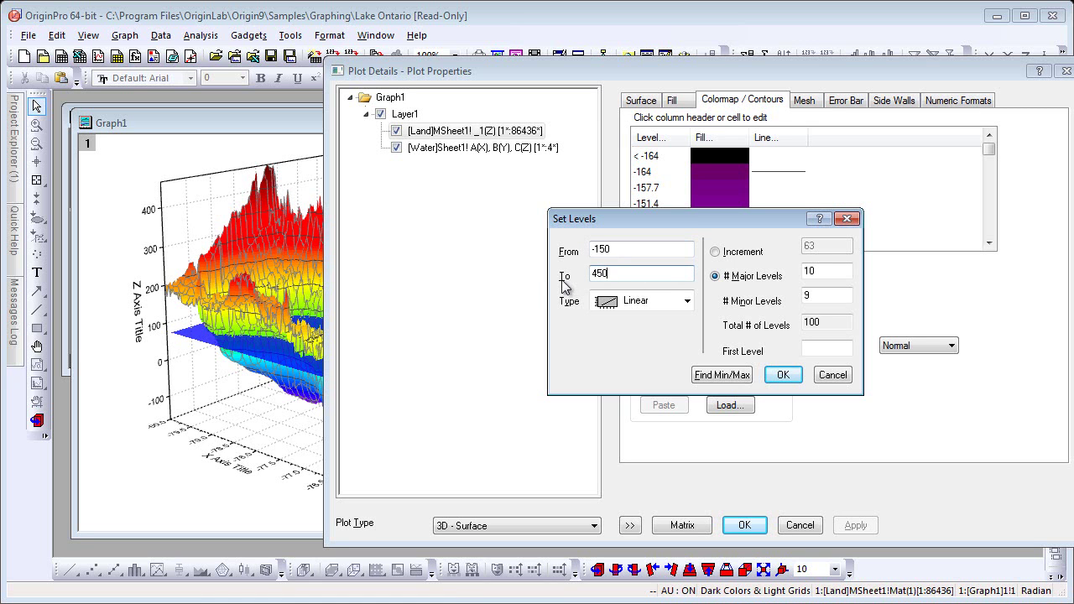
click(757, 254)
double_click(827, 245)
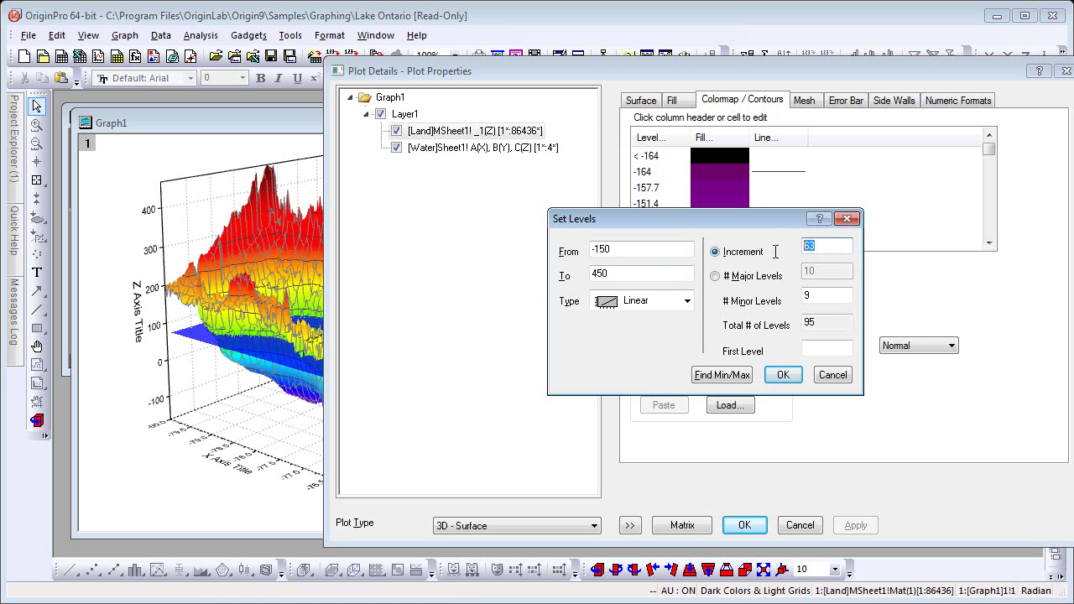
text(50)
click(783, 375)
Step: Load the Pumpkin Patch palette as the terrain's level fill
click(726, 139)
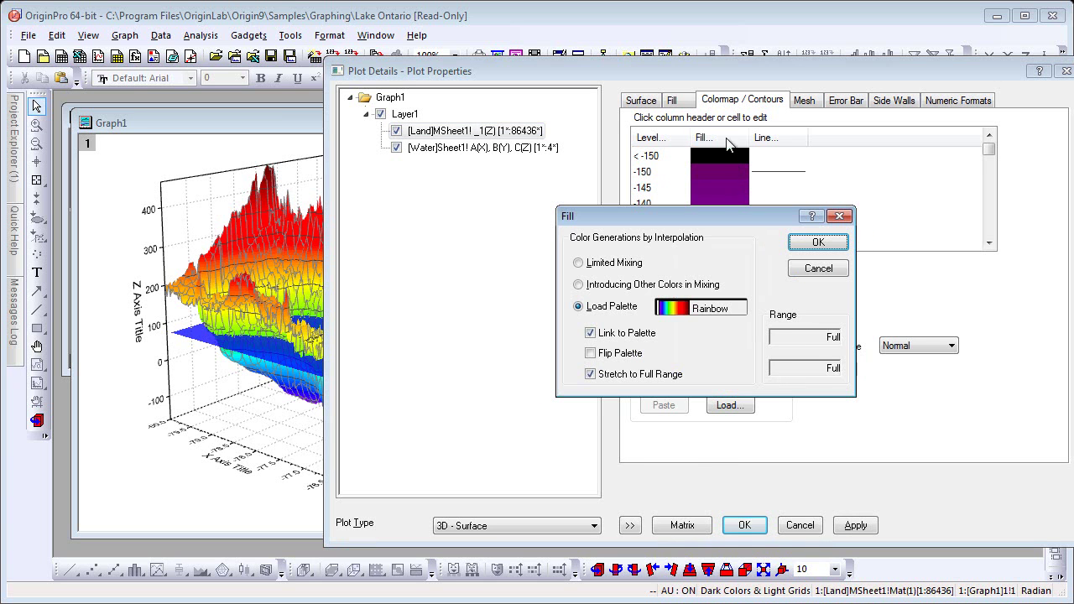
click(688, 310)
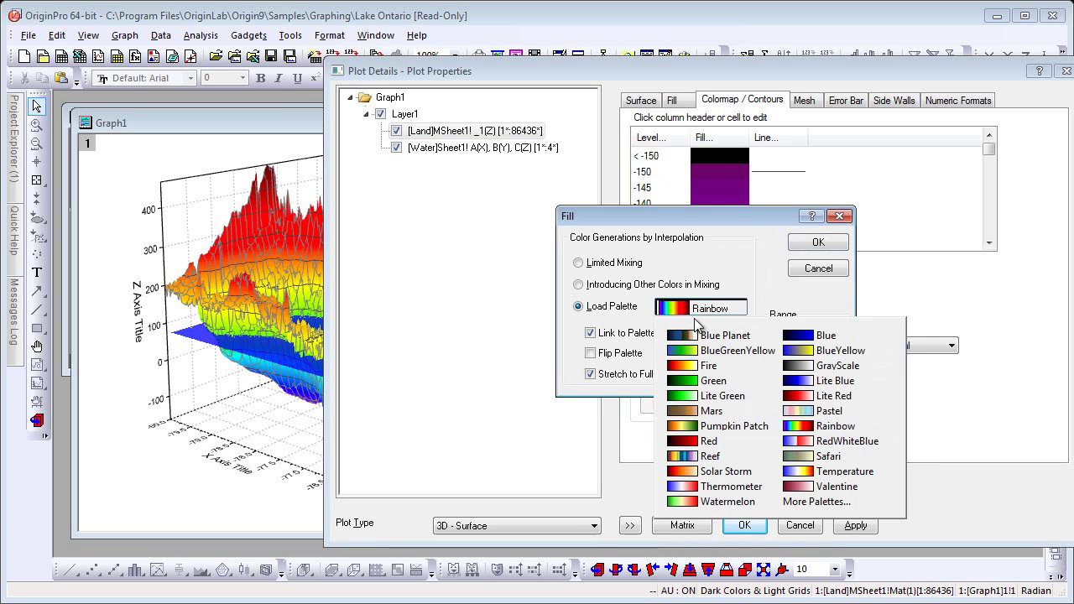
click(734, 427)
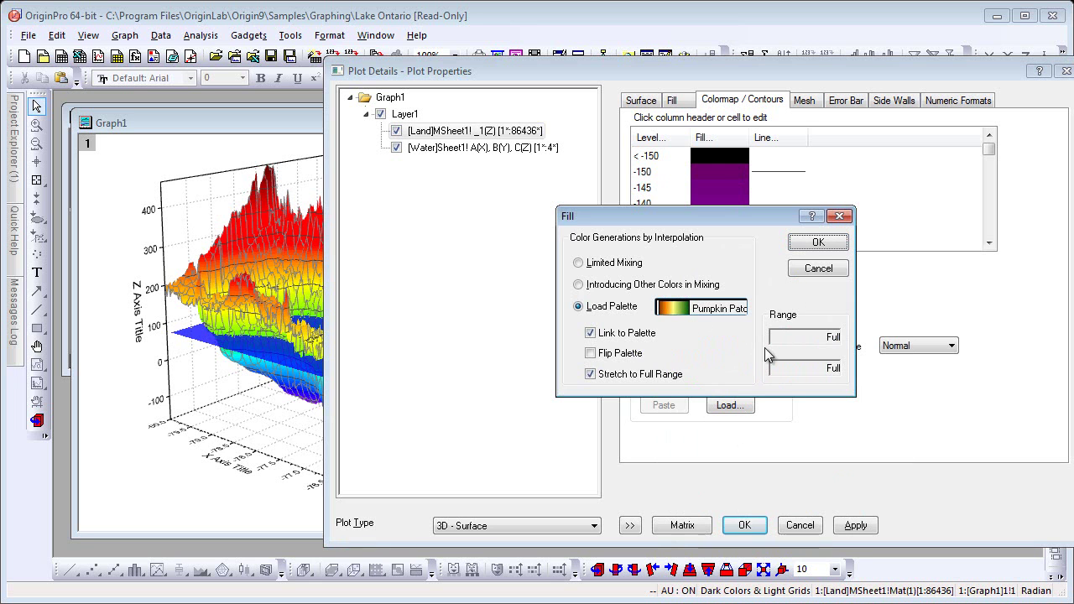
click(811, 245)
Step: Hide all contour lines and turn off the mesh on the terrain surface
click(765, 137)
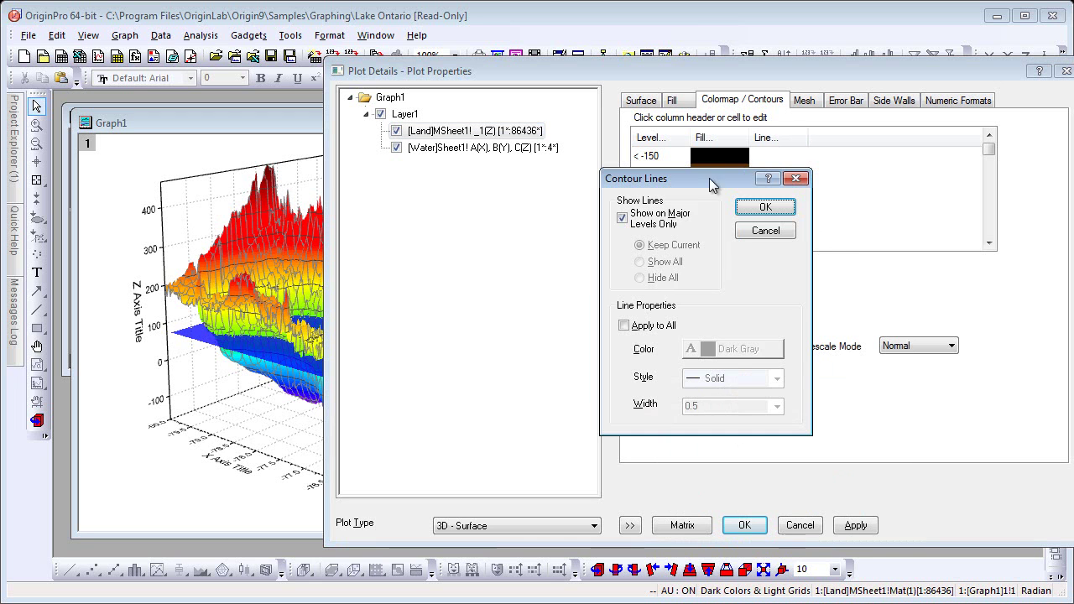
click(667, 223)
click(659, 278)
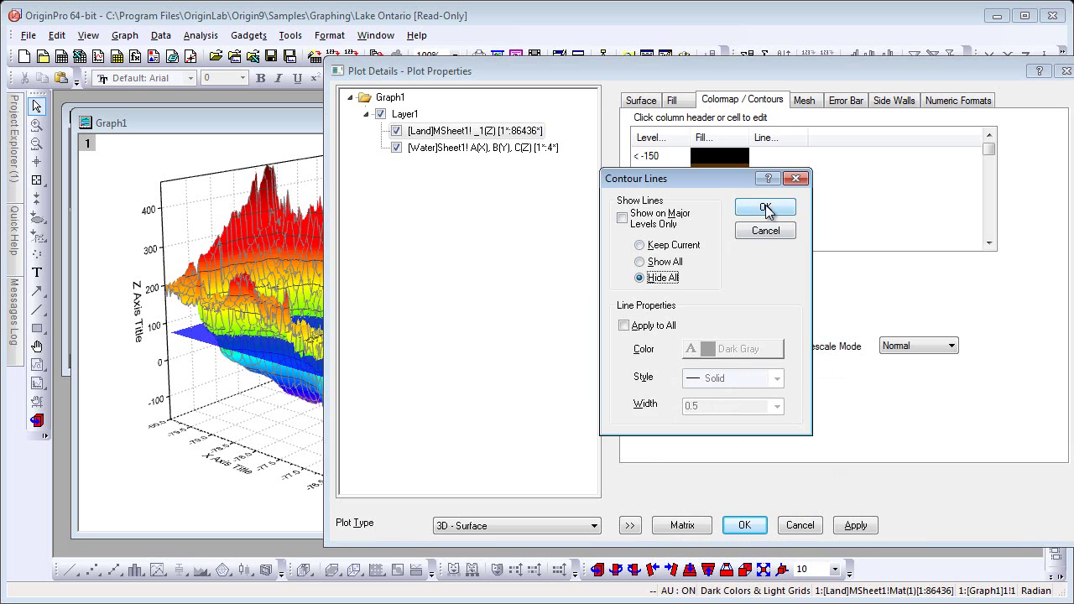
click(763, 208)
click(804, 101)
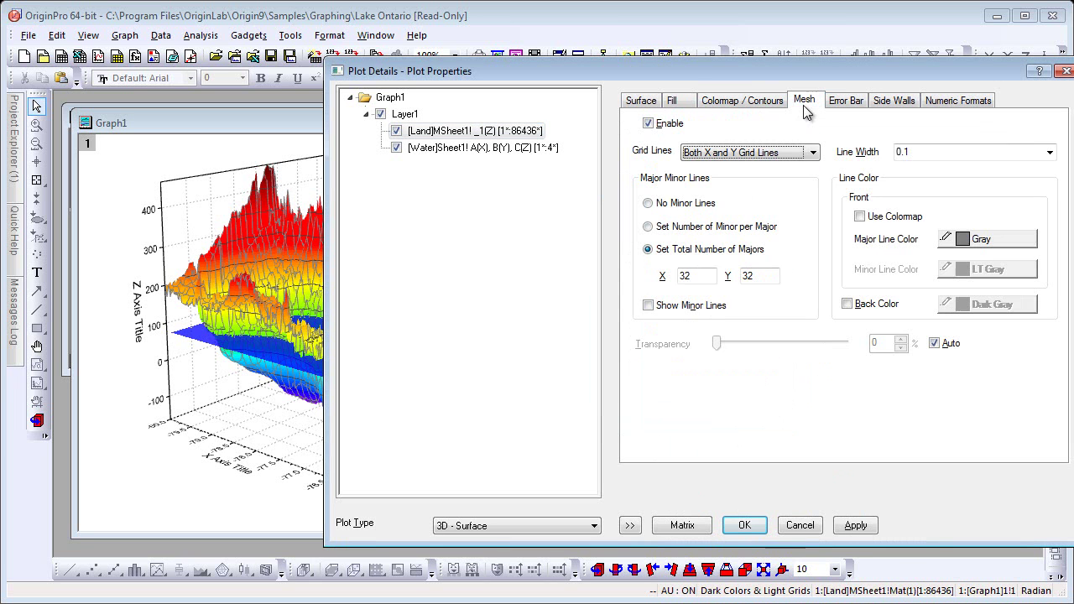
click(662, 126)
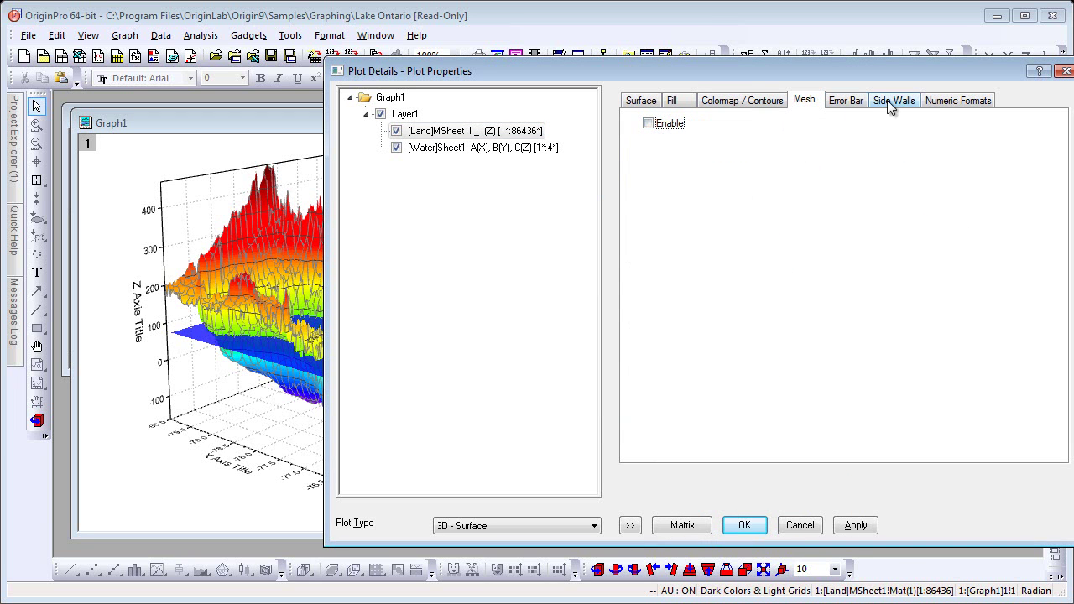
Step: Enable side walls with X in LT Gray and Y in Gray, and apply
click(892, 100)
click(676, 136)
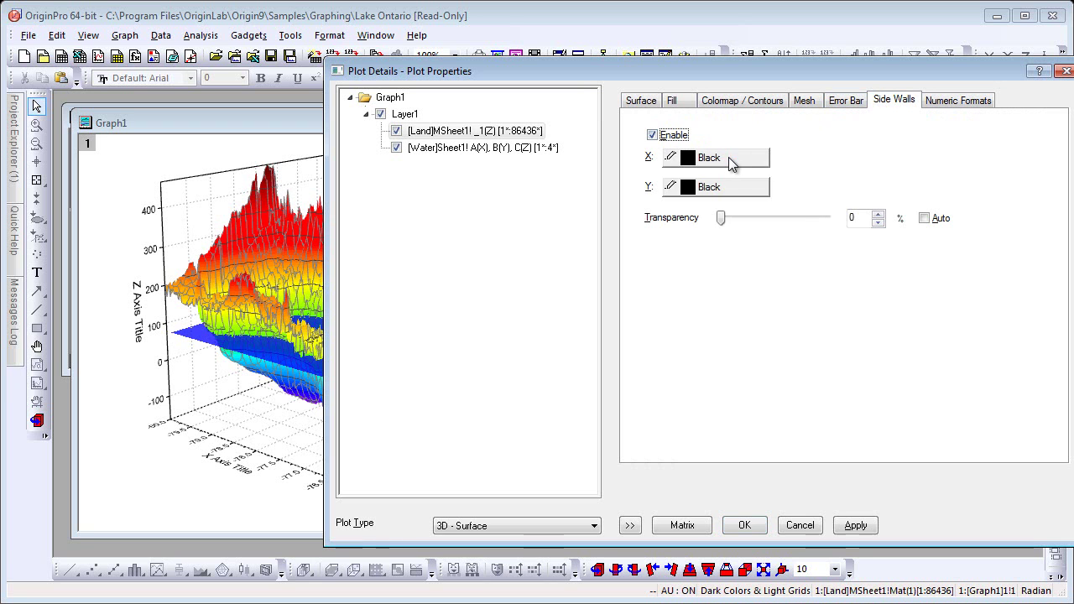
click(728, 158)
click(710, 235)
click(728, 188)
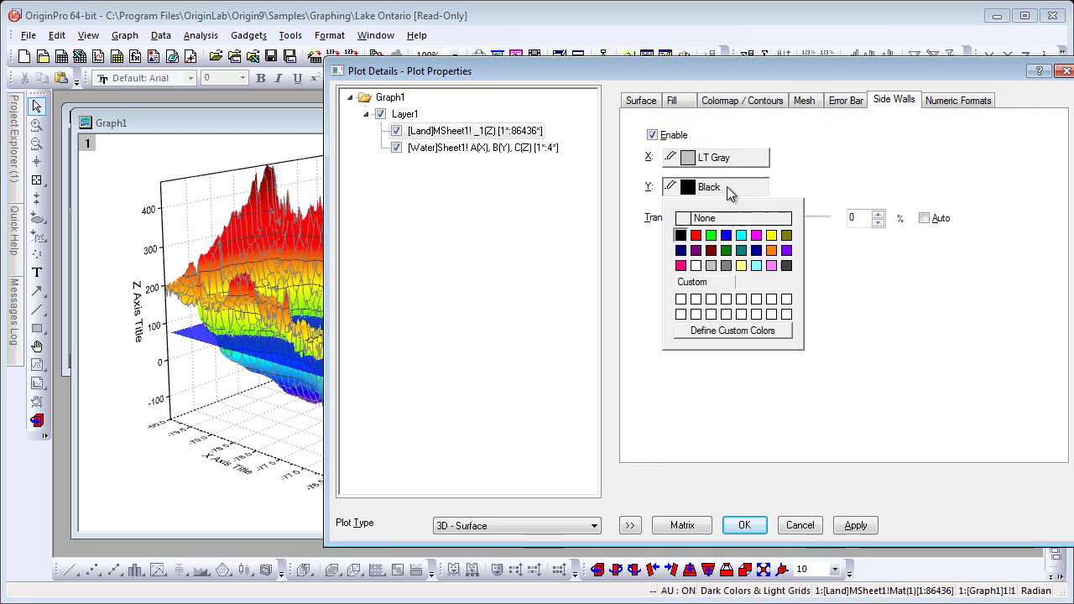
click(726, 265)
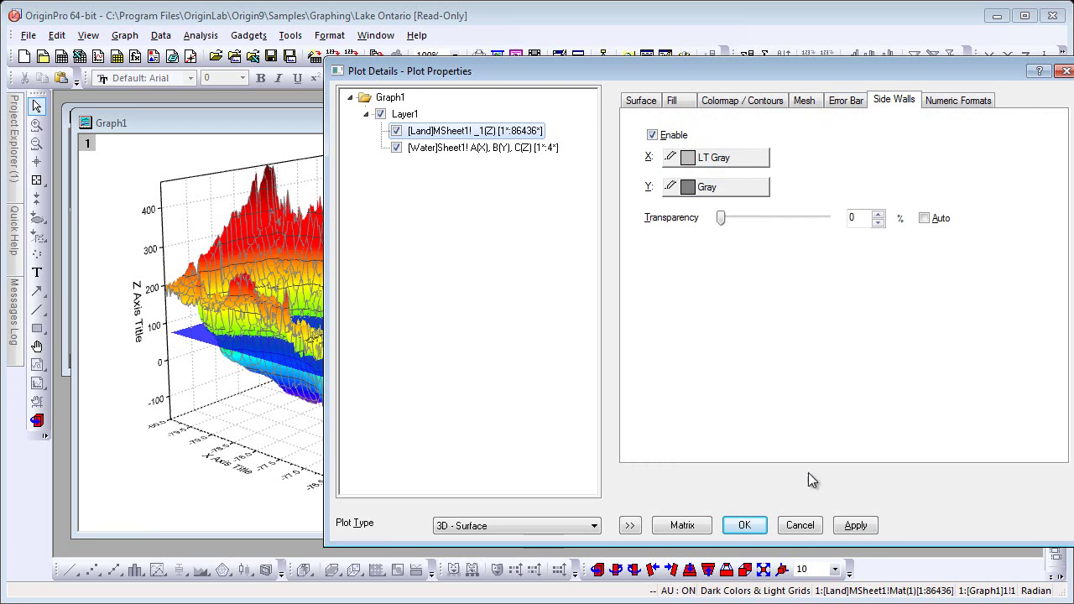
click(858, 525)
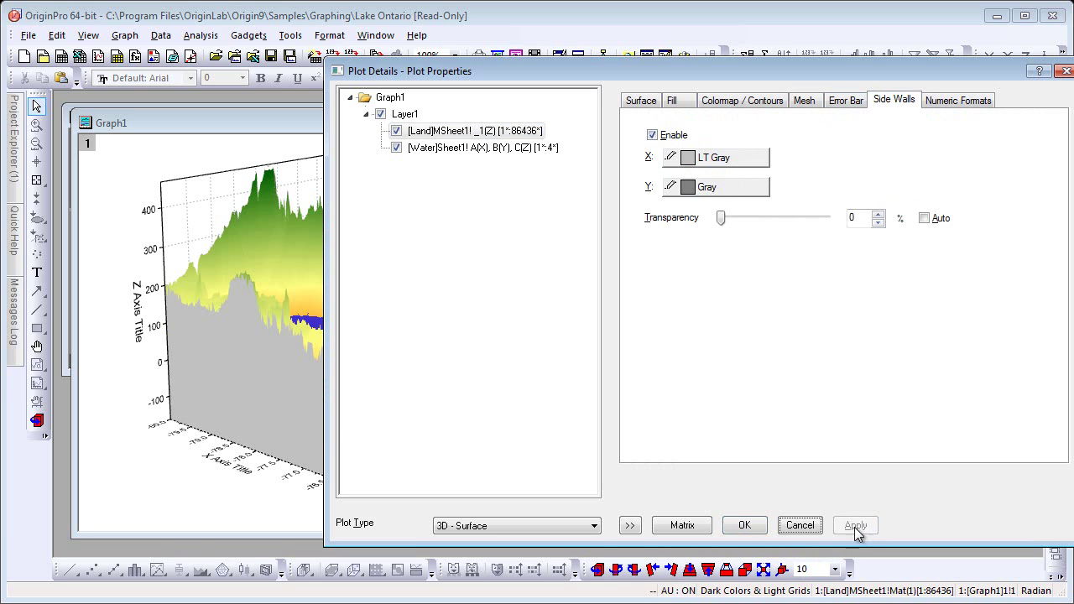
click(632, 530)
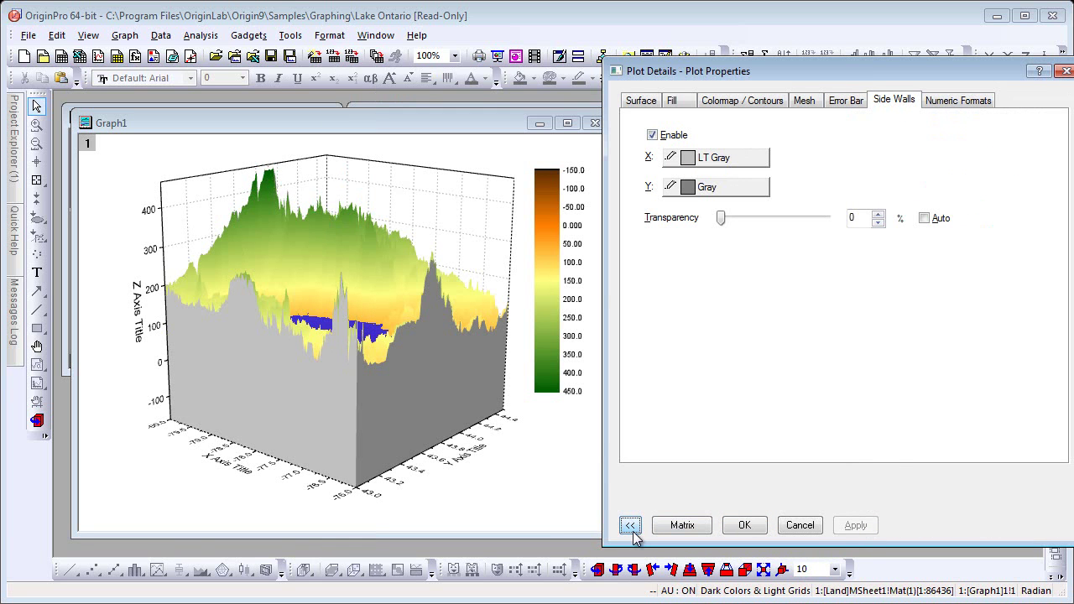
click(630, 526)
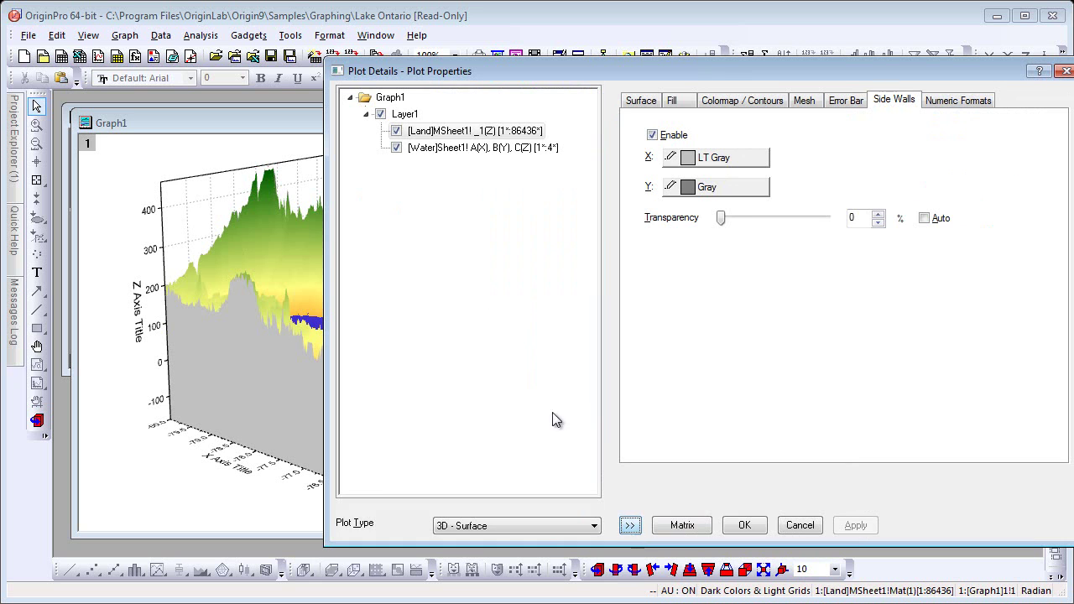
Step: Uncheck the XY, YZ and ZX planes for Layer1 and close Plot Details with OK
click(404, 115)
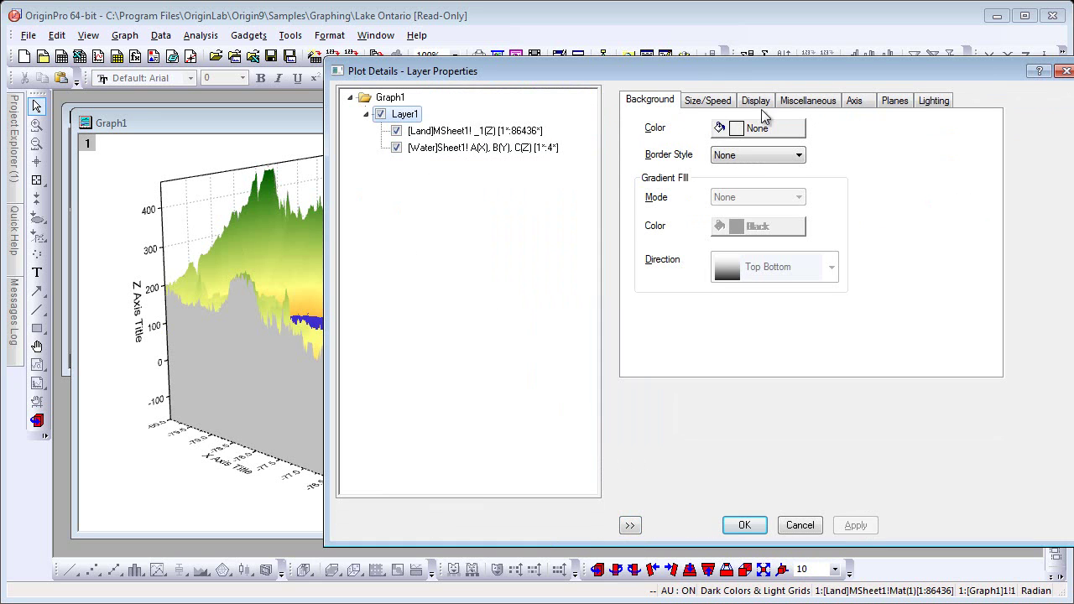
click(895, 98)
click(647, 135)
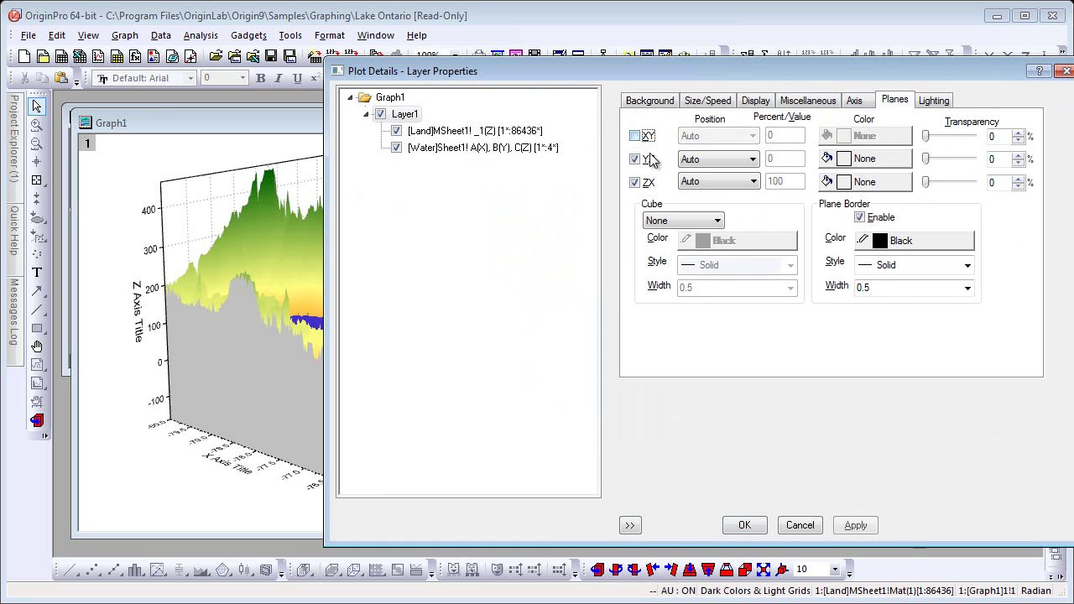
click(648, 158)
click(647, 183)
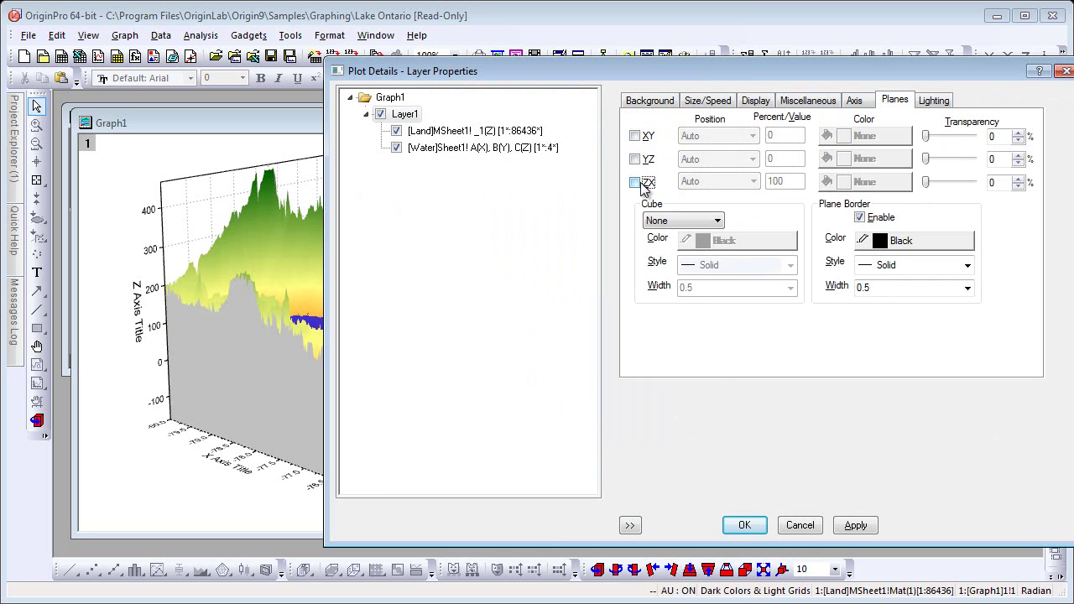
click(742, 525)
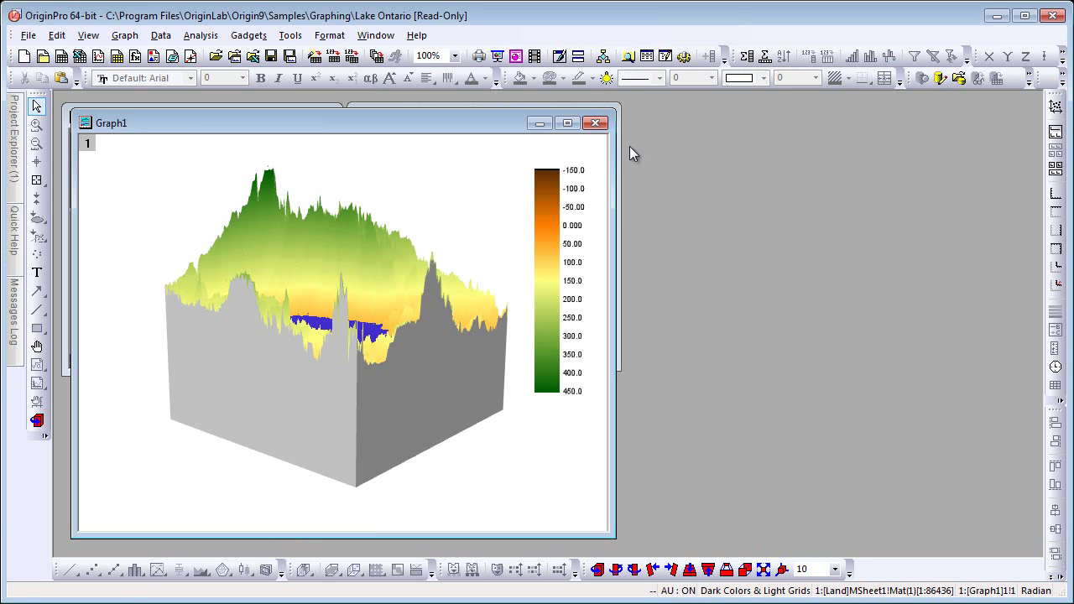
Step: Enable directional lighting with the source at Horizontal 99, Vertical 59
click(605, 78)
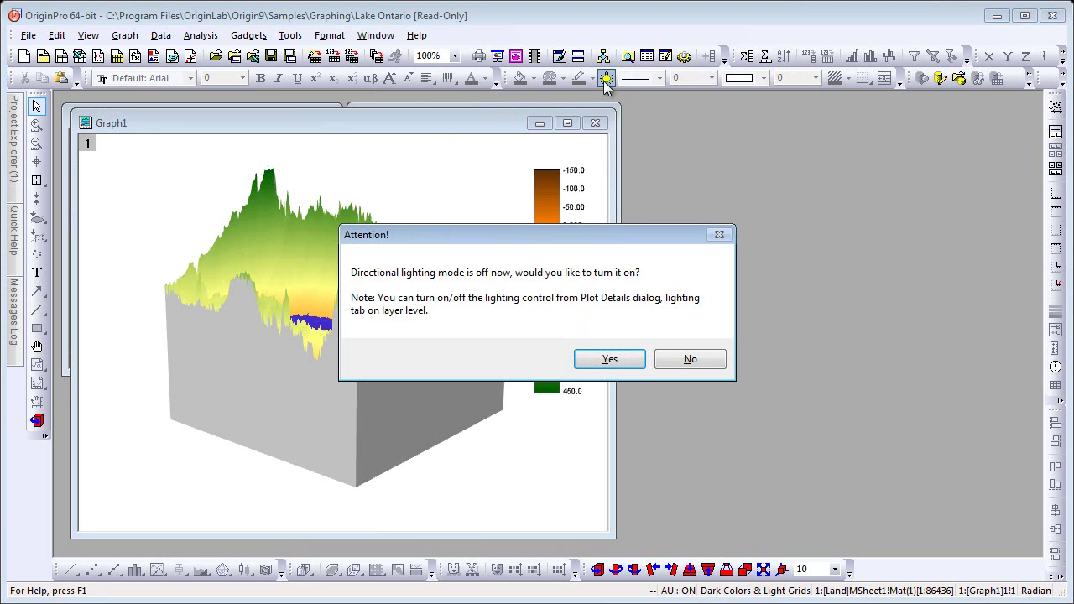
click(609, 359)
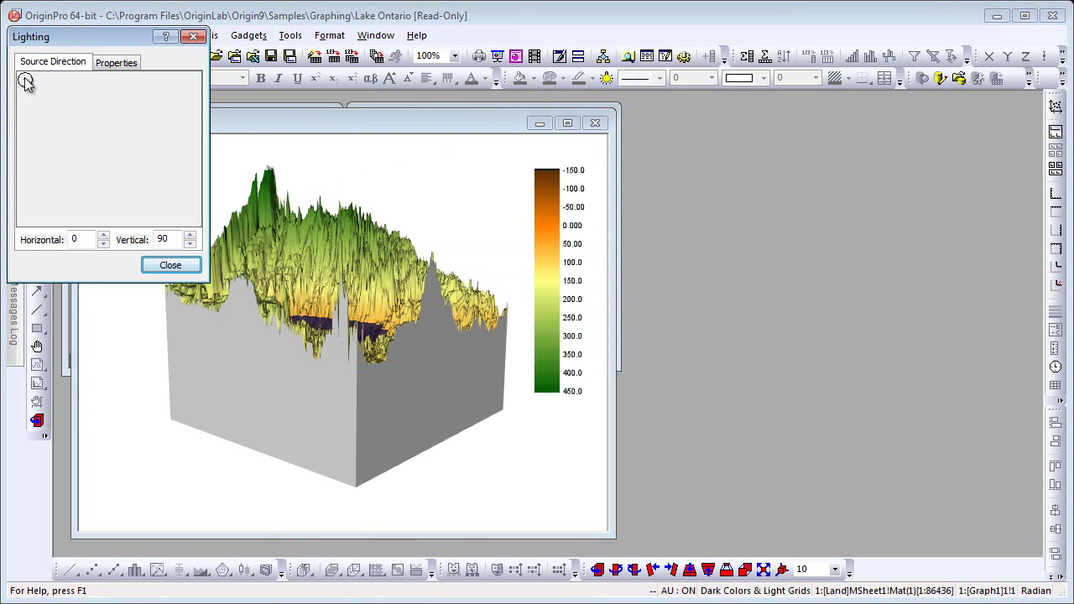
drag(26, 80, 72, 105)
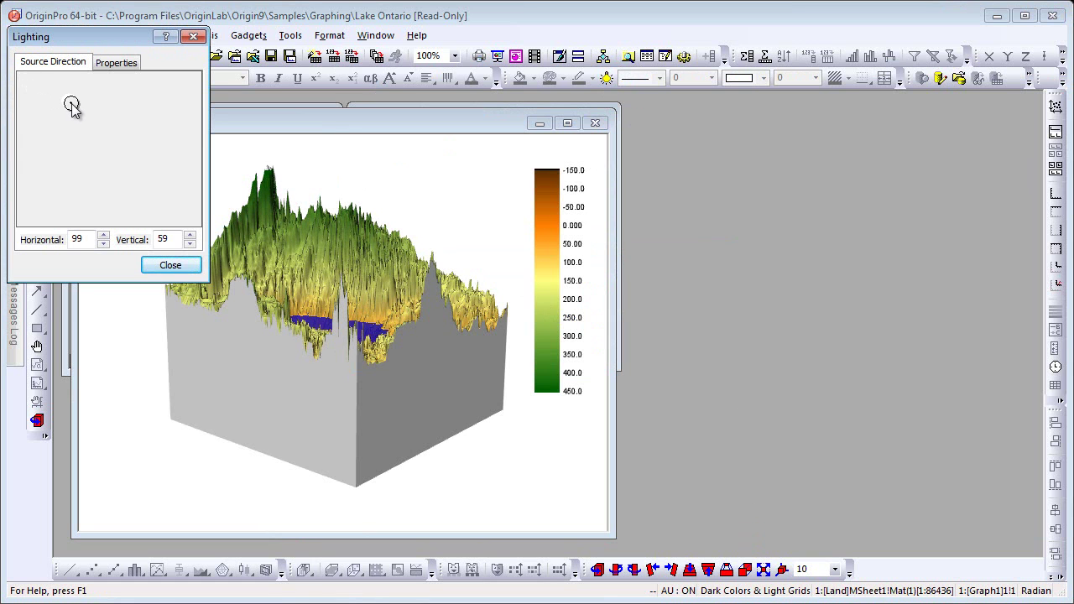
click(166, 265)
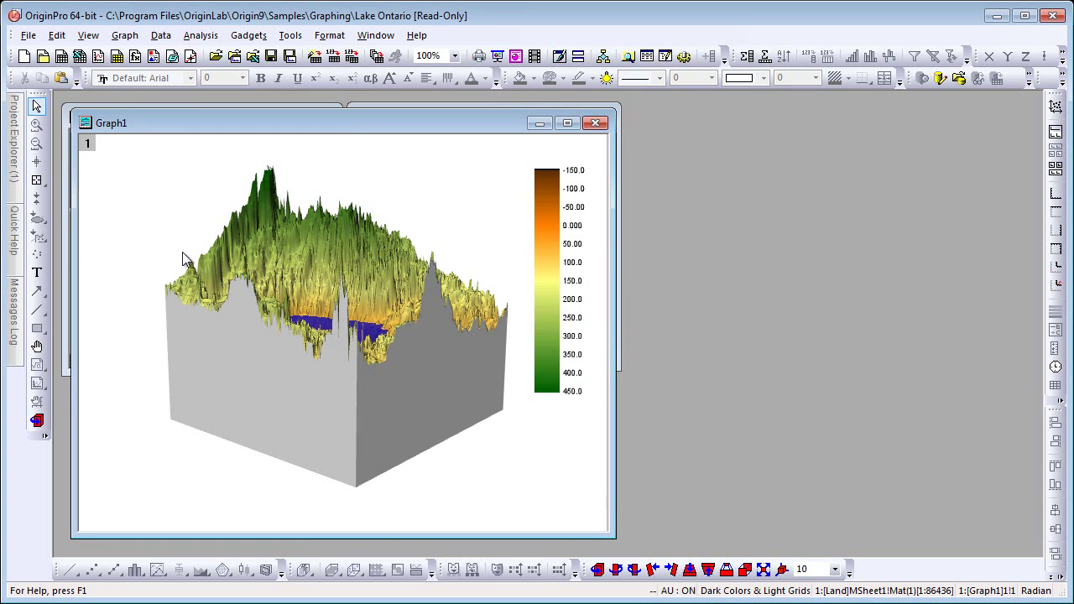
click(182, 253)
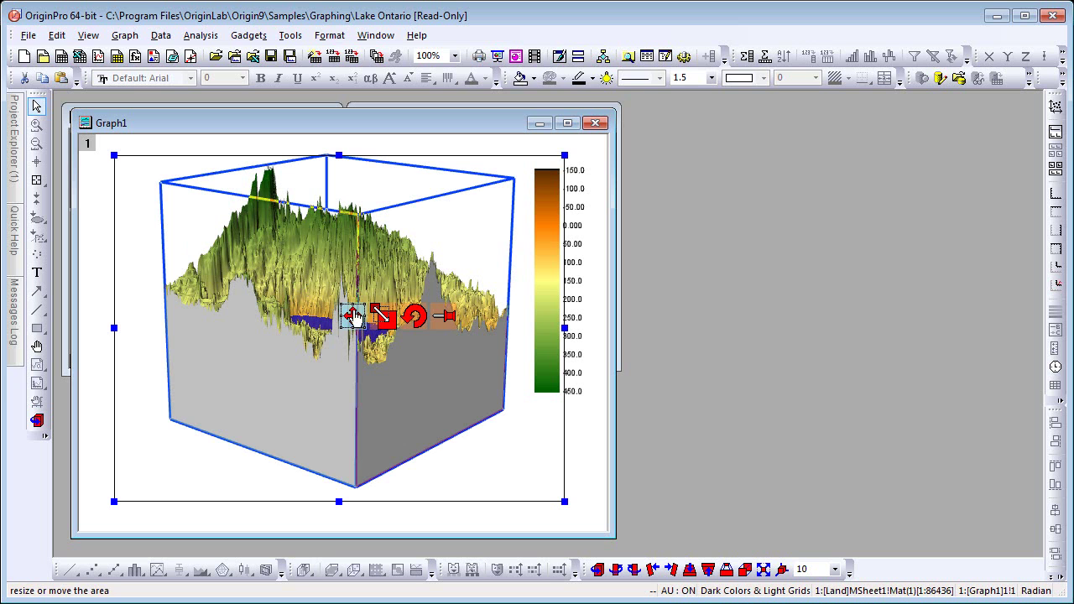
Step: Squash the 3D box's Z height and spin it about the vertical axis
click(446, 322)
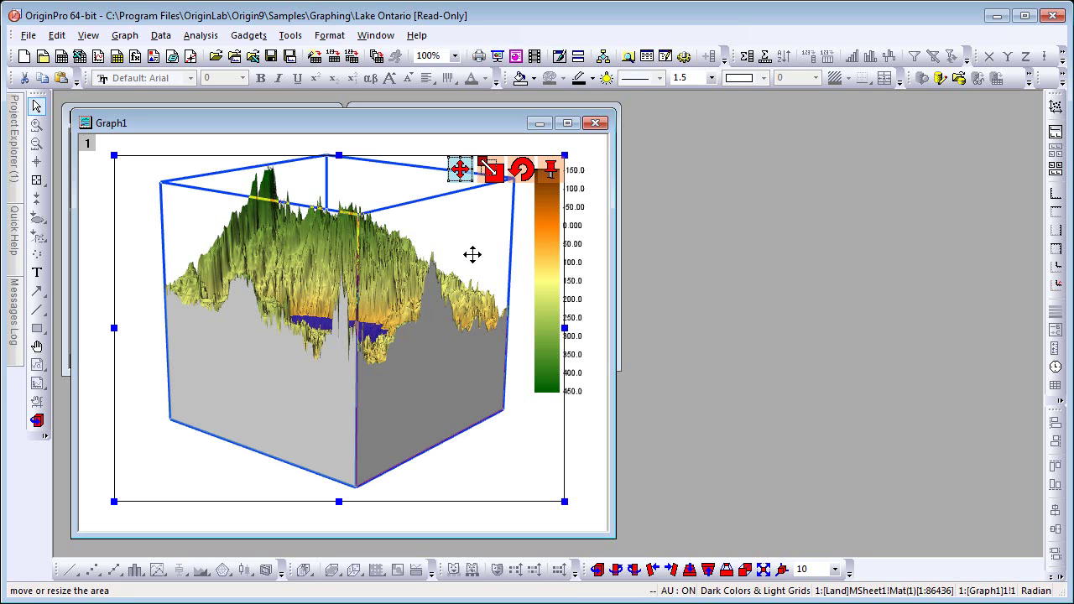
click(497, 175)
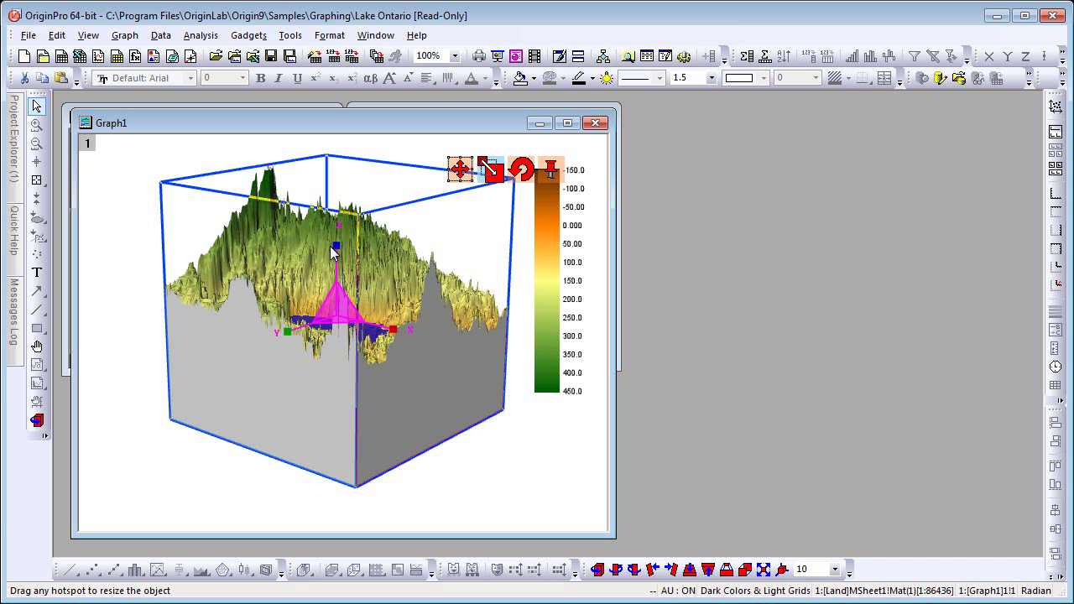
drag(334, 252, 335, 299)
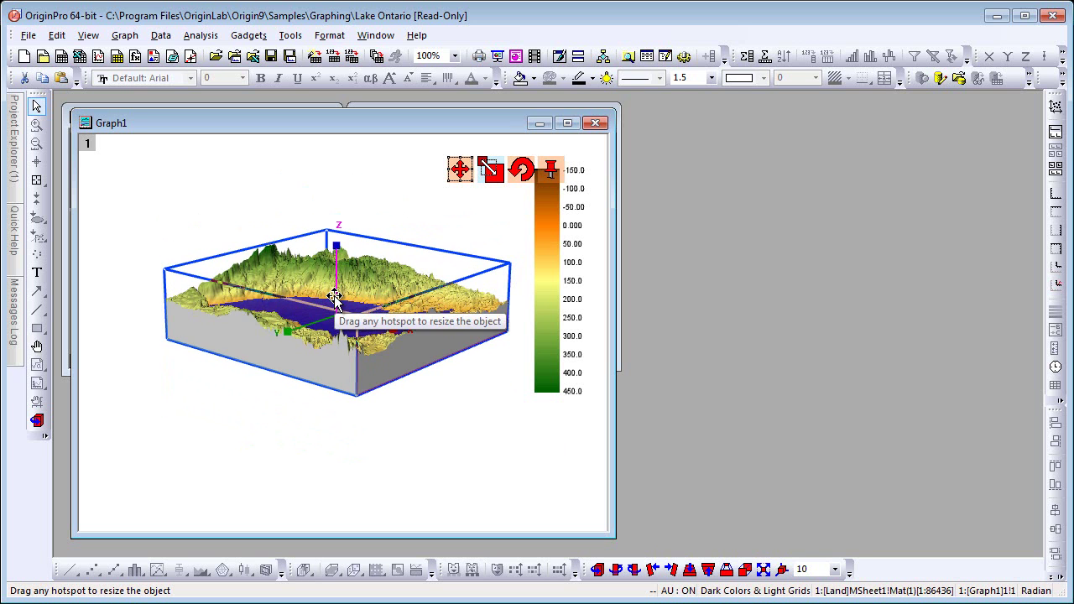
click(520, 170)
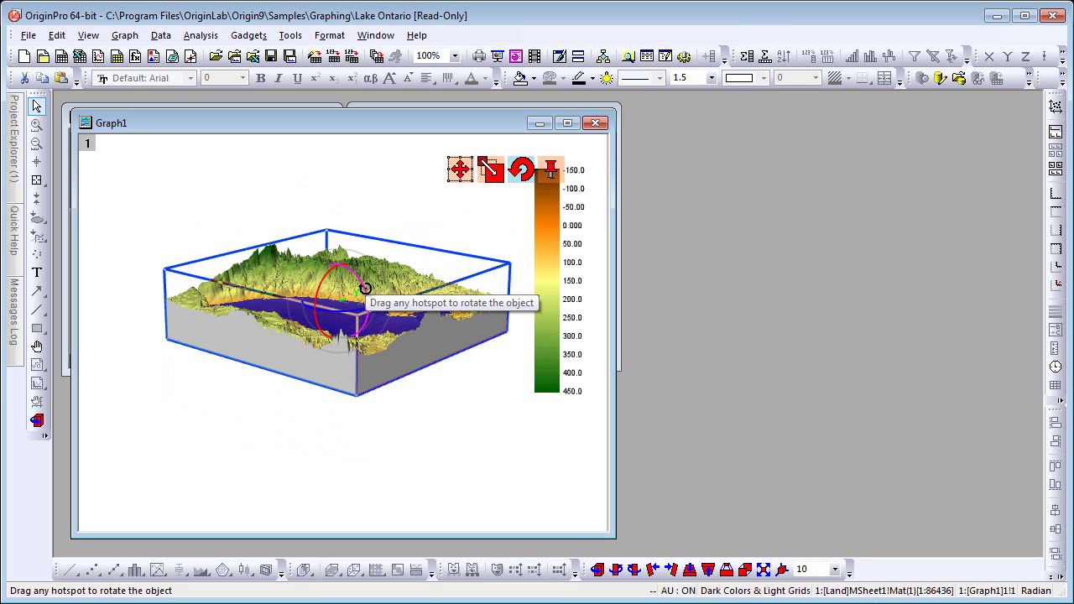
drag(365, 309, 307, 308)
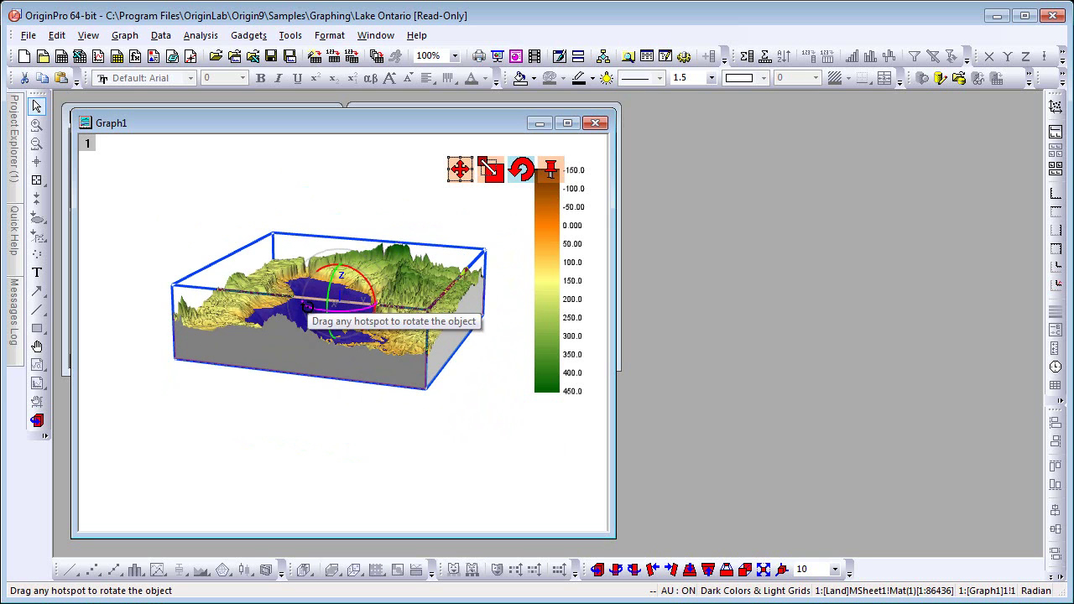
click(241, 401)
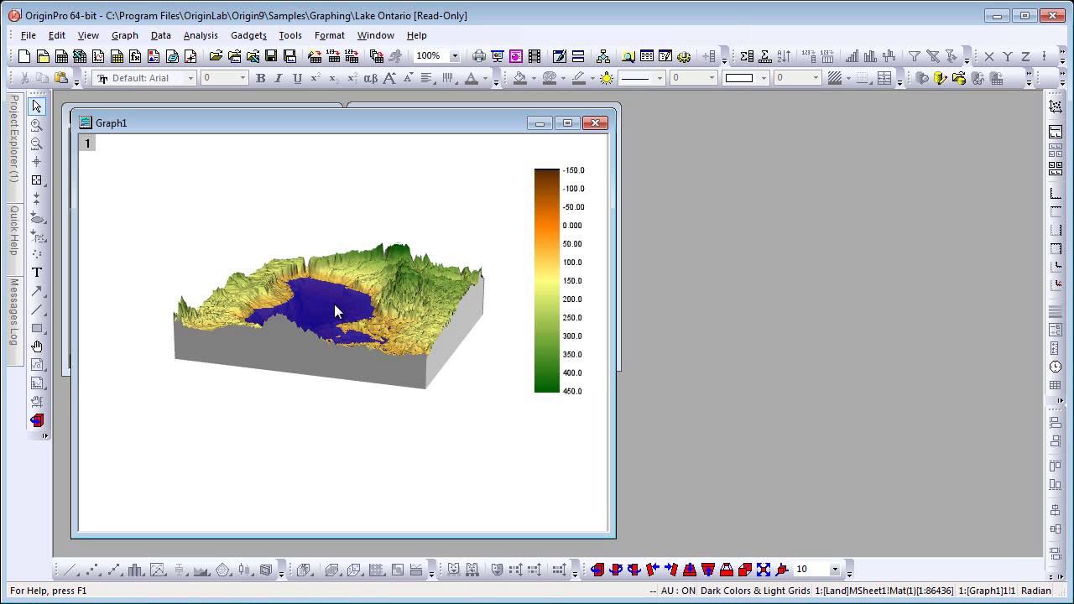
Step: Zoom into the terrain, tilt it toward a top-down view, and pan to the eastern shoreline
key(a)
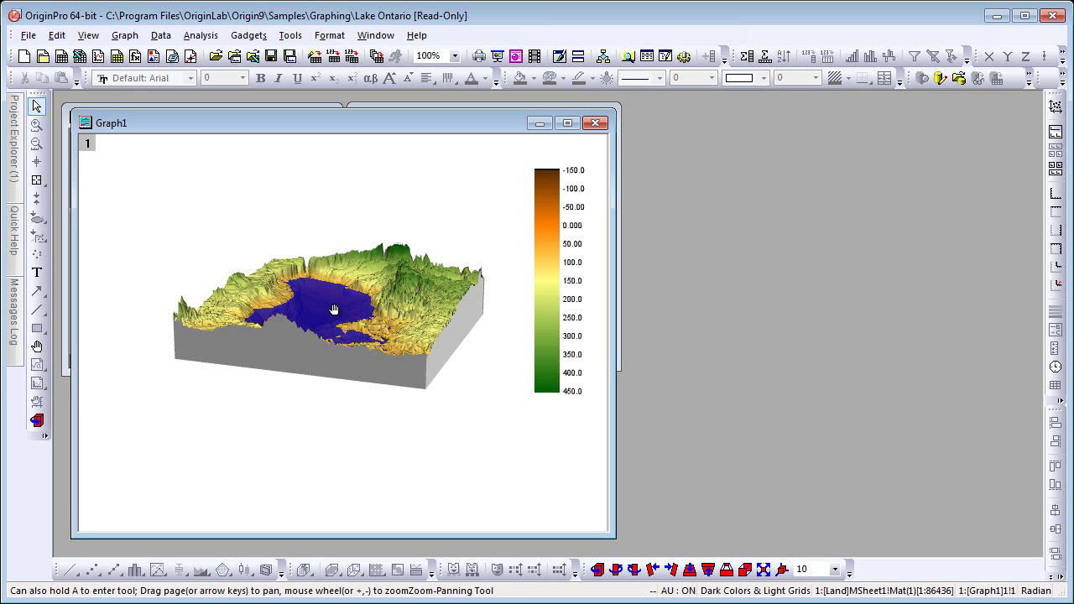
scroll(334, 309, up, 5)
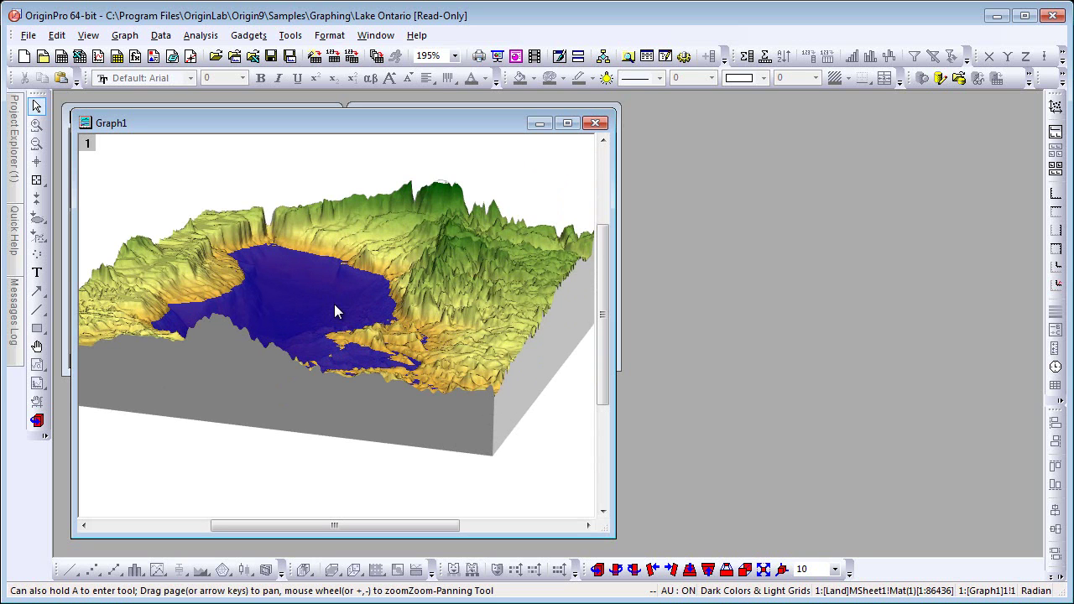
key(r)
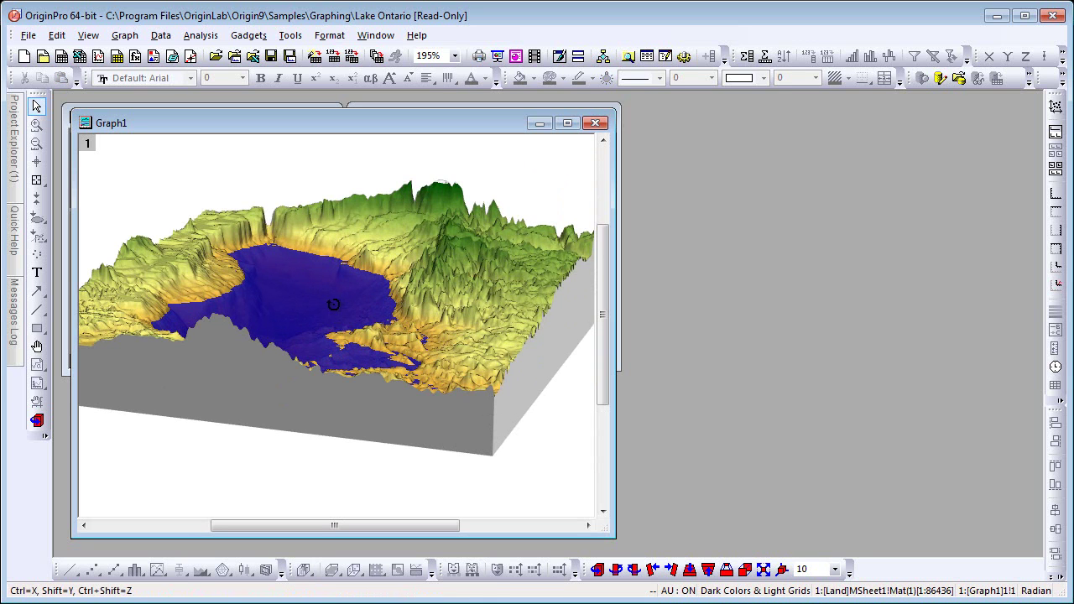
drag(329, 305, 329, 327)
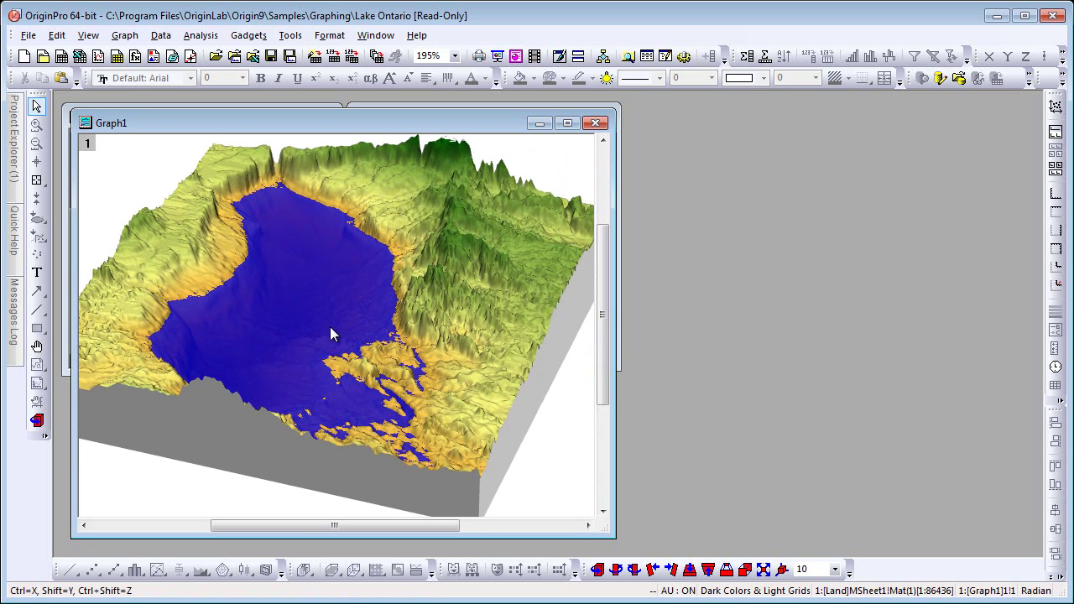
key(a)
scroll(329, 332, up, 2)
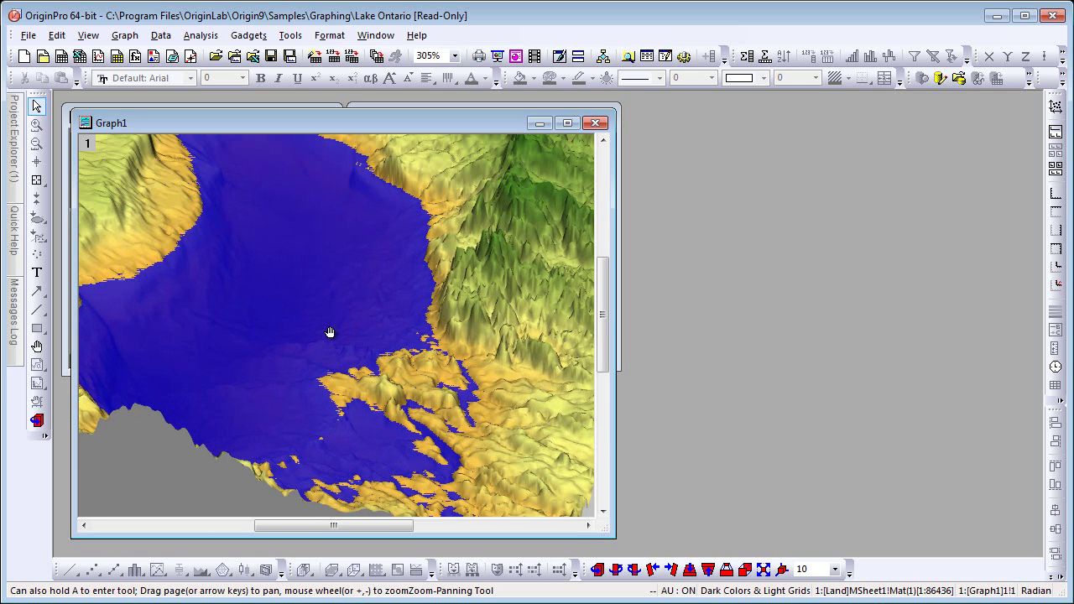
drag(316, 319, 194, 311)
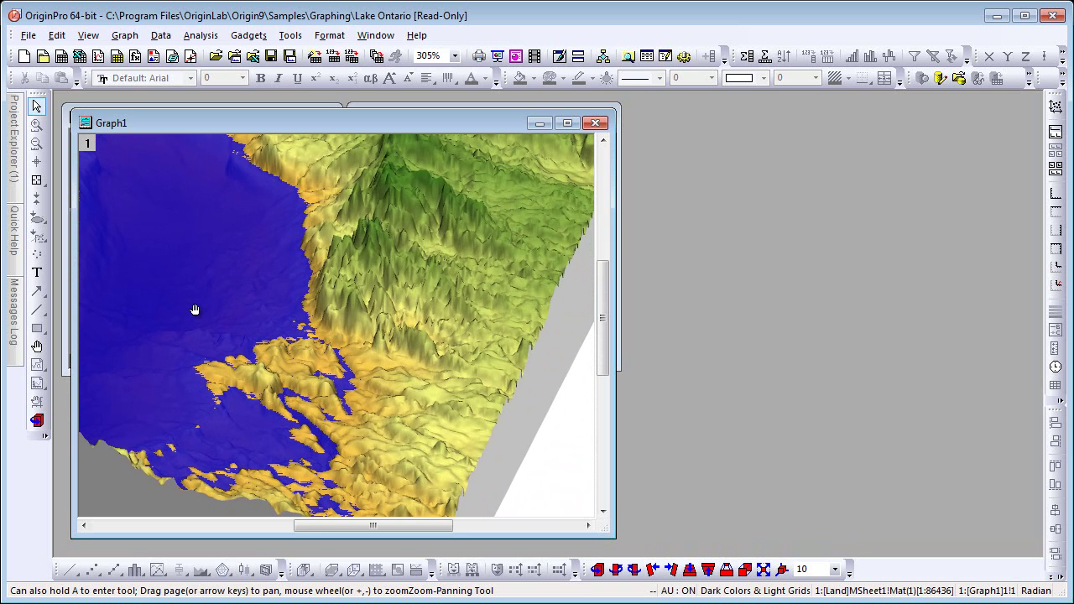
Step: Rotate and tilt the terrain further, then zoom out and centre it in the window
key(r)
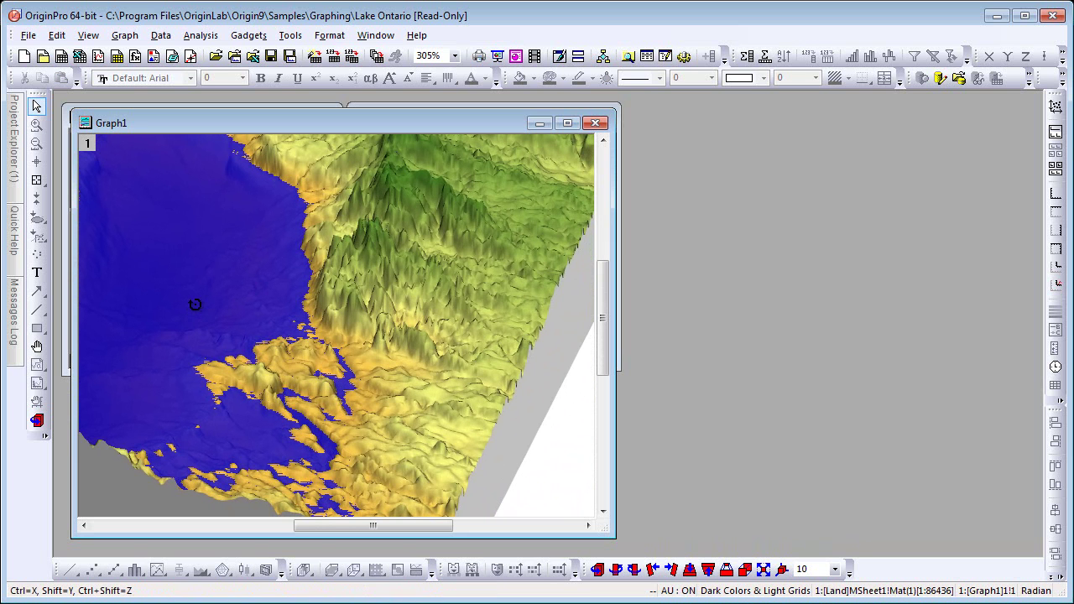
drag(195, 304, 206, 330)
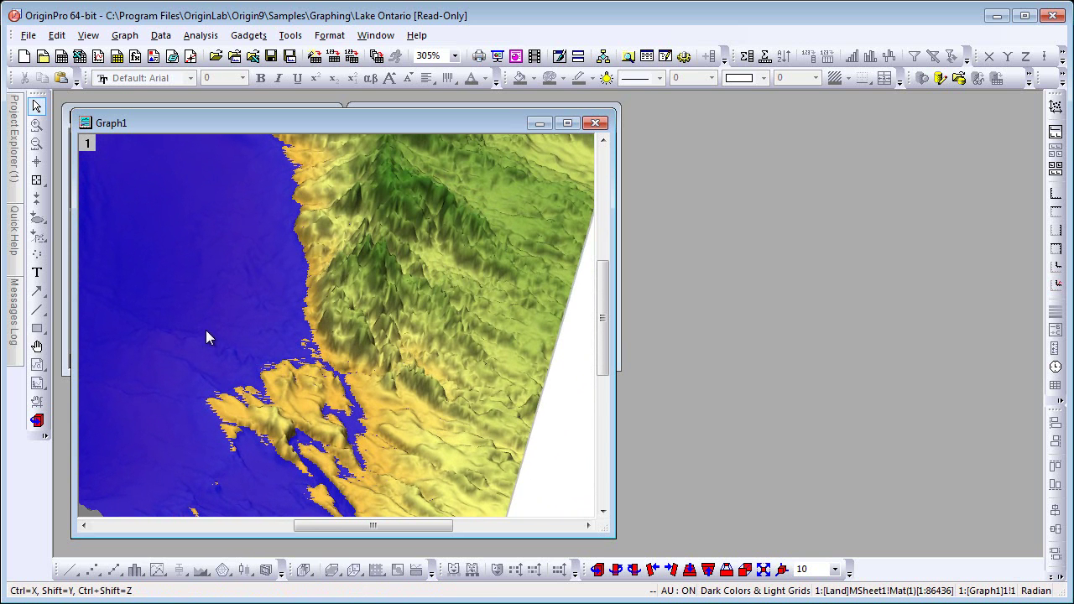
key(a)
scroll(248, 327, down, 2)
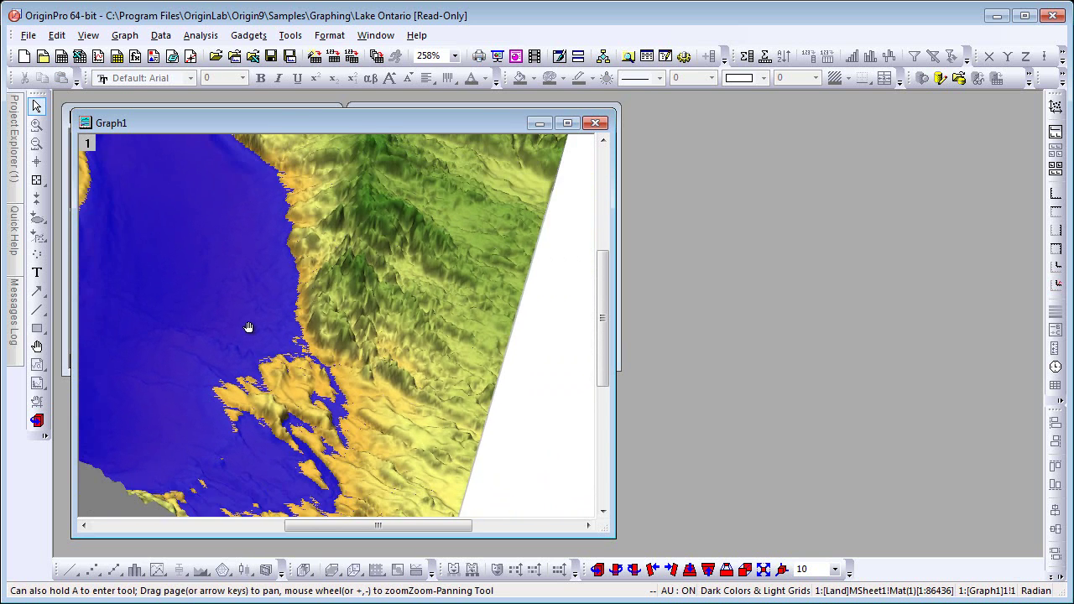
scroll(248, 328, down, 1)
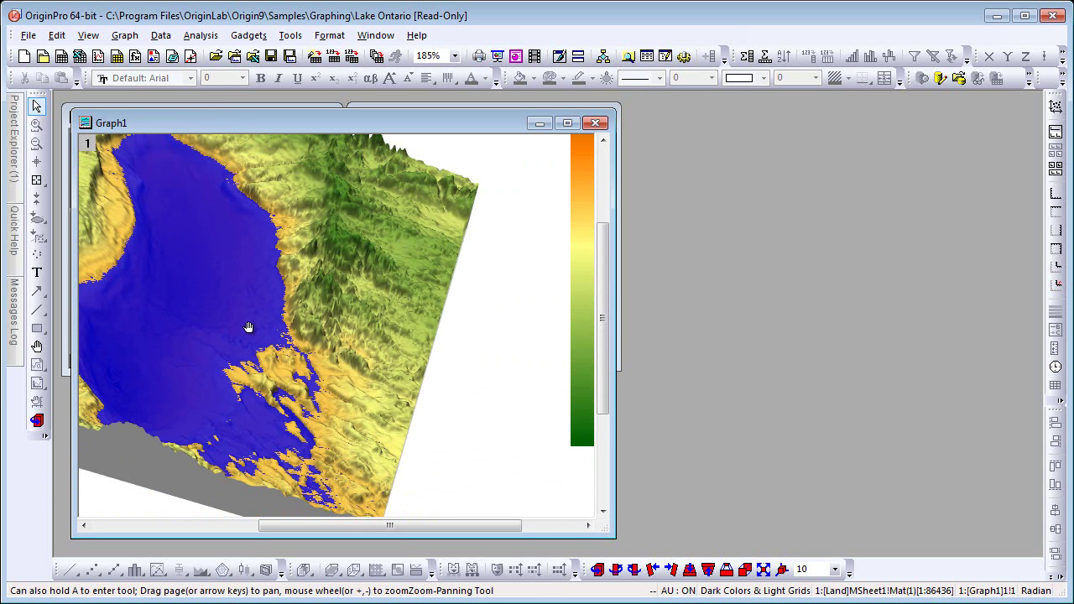
scroll(247, 328, down, 1)
drag(238, 318, 347, 333)
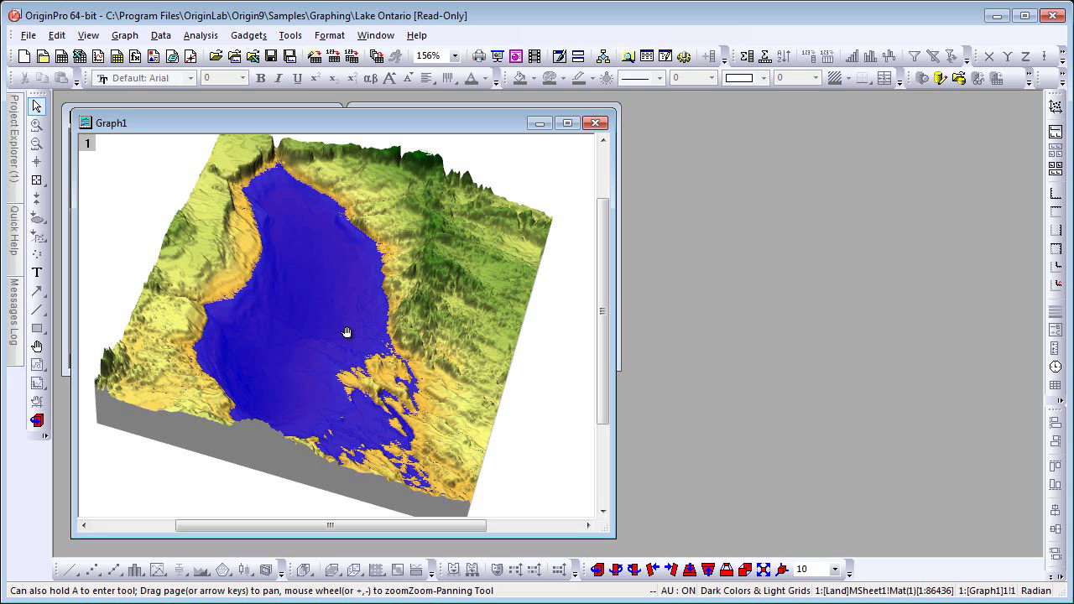